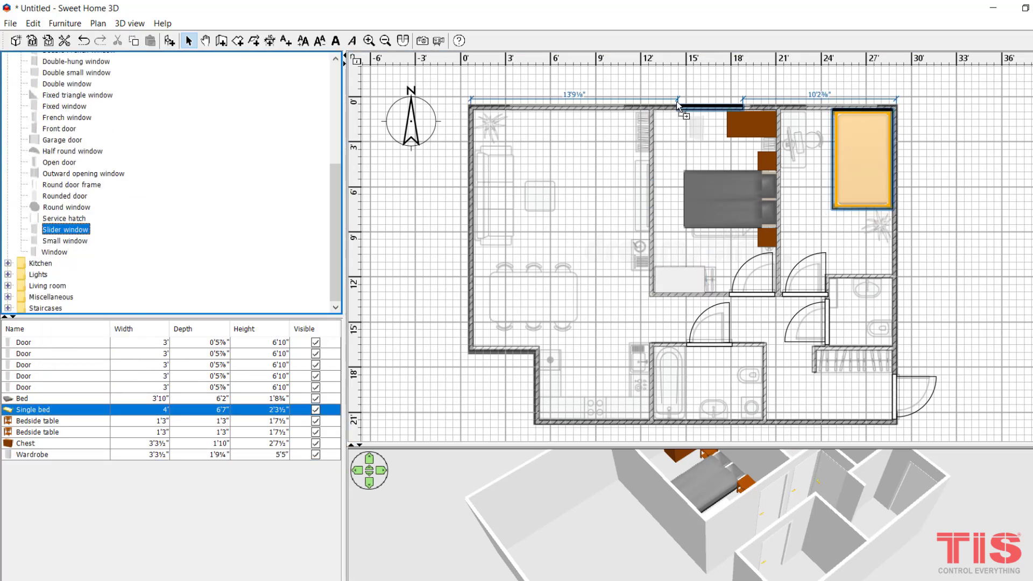
# - Place outward opening windows along the exterior wall of the living room and both bedrooms
pyautogui.moveTo(680, 104); pyautogui.dragTo(535, 107)
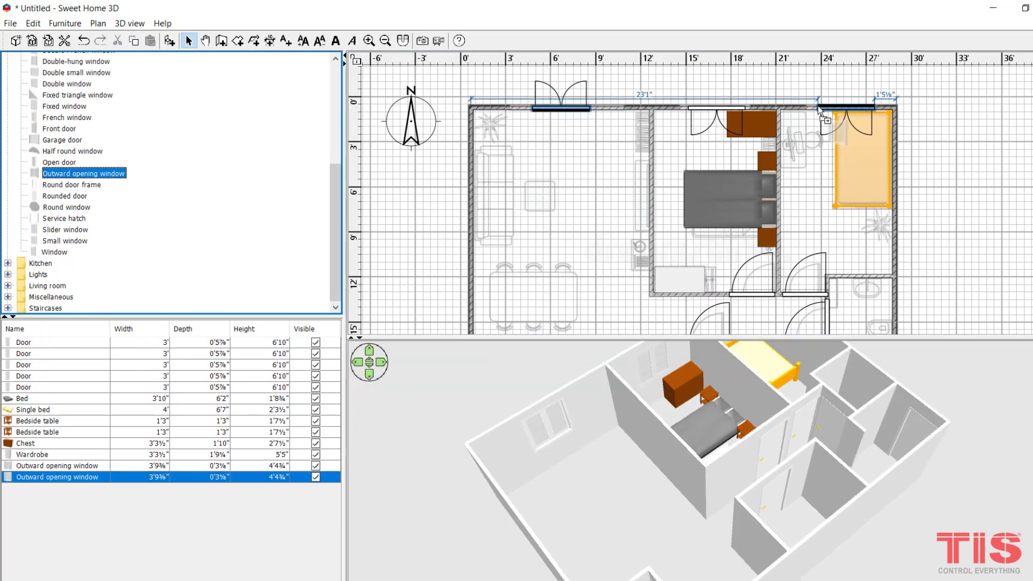
# - Furnish the living room with a sofa, a dresser under the TV, a filled bookcase, dining chairs and a coffee table
pyautogui.moveTo(52, 274); pyautogui.dragTo(498, 153)
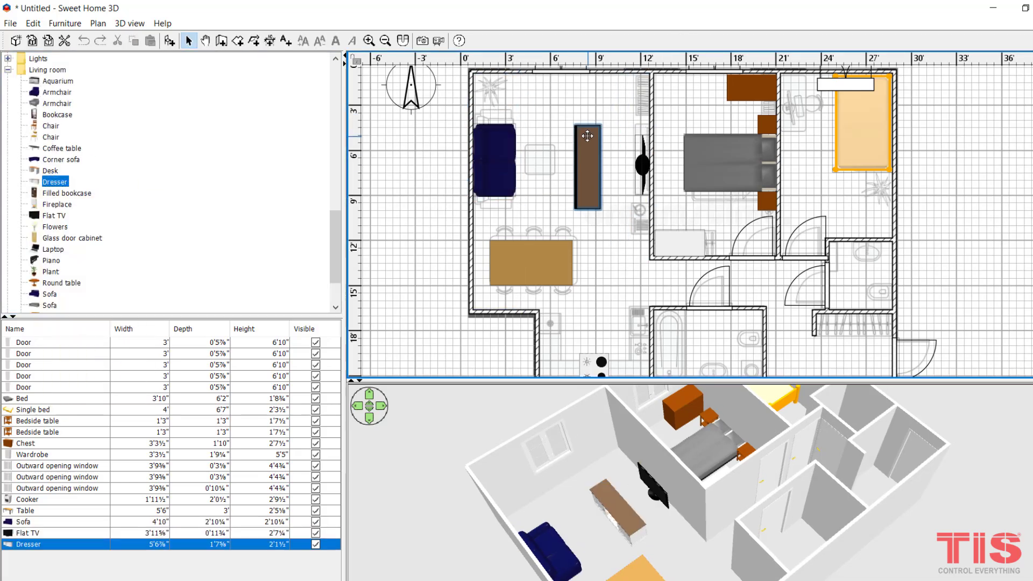
pyautogui.moveTo(589, 167); pyautogui.dragTo(639, 167)
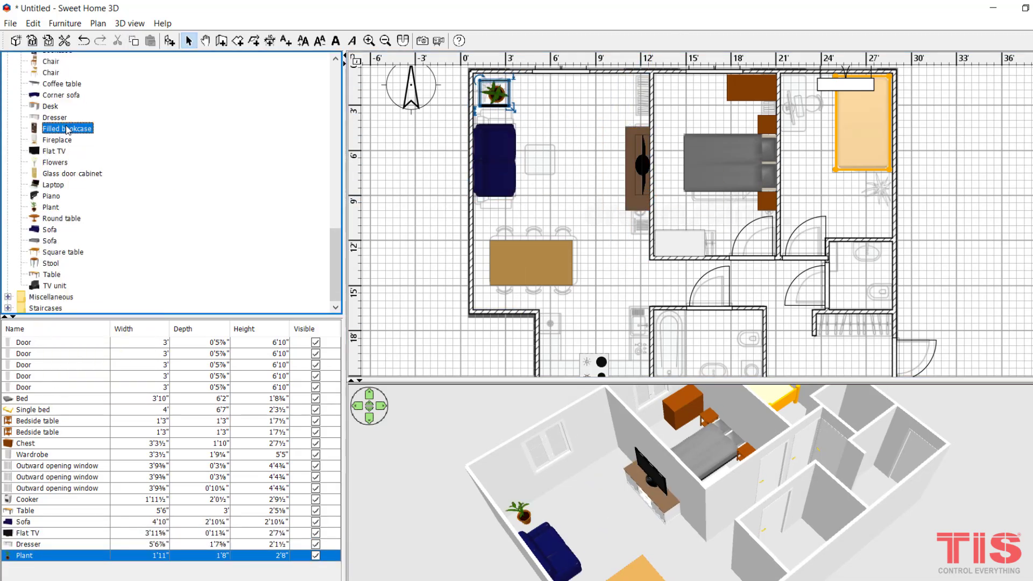
pyautogui.moveTo(53, 127); pyautogui.dragTo(629, 81)
pyautogui.moveTo(51, 136); pyautogui.dragTo(509, 235)
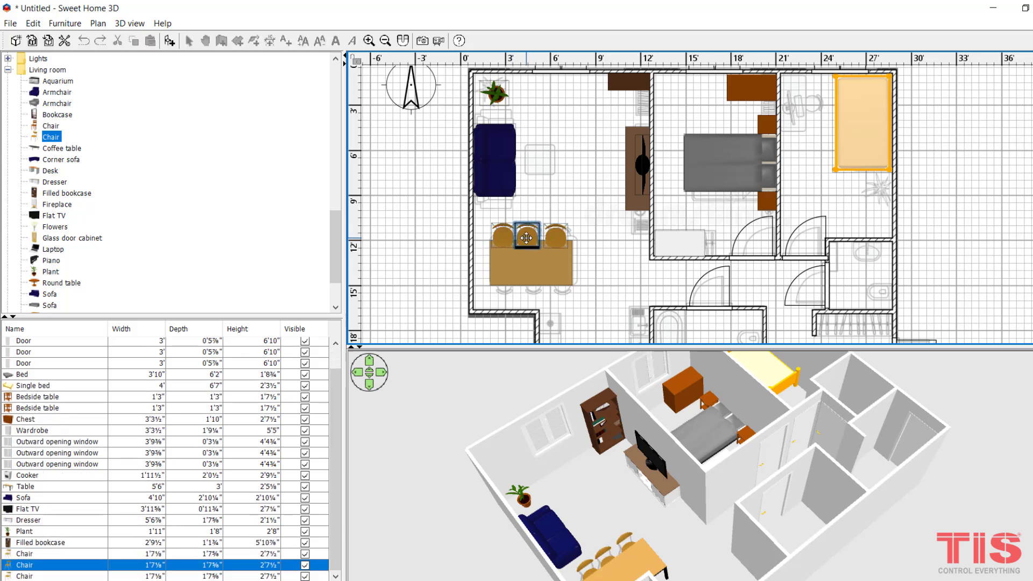
pyautogui.moveTo(627, 174); pyautogui.dragTo(627, 168)
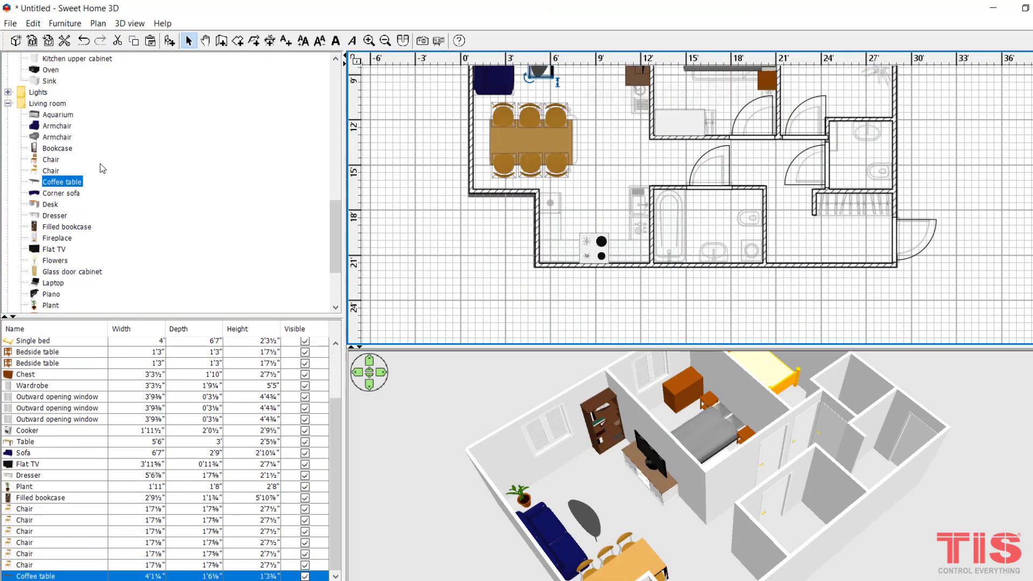
# - Place a bookcase in the entrance hall niche and widen it to about 4'10"
pyautogui.moveTo(57, 148); pyautogui.dragTo(831, 202)
pyautogui.moveTo(877, 214); pyautogui.dragTo(892, 213)
# - Place kitchen cabinets on both sides of the cooker, sized about 2'6" and 2'9" wide
pyautogui.click(8, 104)
pyautogui.moveTo(67, 230); pyautogui.dragTo(560, 246)
pyautogui.moveTo(463, 373); pyautogui.dragTo(791, 376)
pyautogui.moveTo(513, 347); pyautogui.dragTo(513, 321)
pyautogui.moveTo(547, 229); pyautogui.dragTo(539, 230)
pyautogui.moveTo(67, 230); pyautogui.dragTo(633, 248)
pyautogui.moveTo(618, 229); pyautogui.dragTo(606, 230)
pyautogui.keyDown('ctrl'); pyautogui.scroll(17, 604, 235); pyautogui.keyUp('ctrl')
pyautogui.moveTo(664, 204)
pyautogui.mouseDown()
pyautogui.moveTo(678, 205)
pyautogui.moveTo(662, 207)
pyautogui.mouseUp()
pyautogui.click(624, 167)
# - Add a sink against the kitchen's bathroom-side wall, sized about 3'2" wide and 2'1½" deep
pyautogui.moveTo(49, 263); pyautogui.dragTo(694, 81)
pyautogui.scroll(1, 694, 161)
pyautogui.moveTo(683, 284); pyautogui.dragTo(683, 258)
pyautogui.moveTo(726, 221); pyautogui.dragTo(727, 247)
pyautogui.click(629, 231)
# - Try a fridge and freezer in the kitchen corner near the dining chairs, and delete it
pyautogui.moveTo(67, 207); pyautogui.dragTo(511, 187)
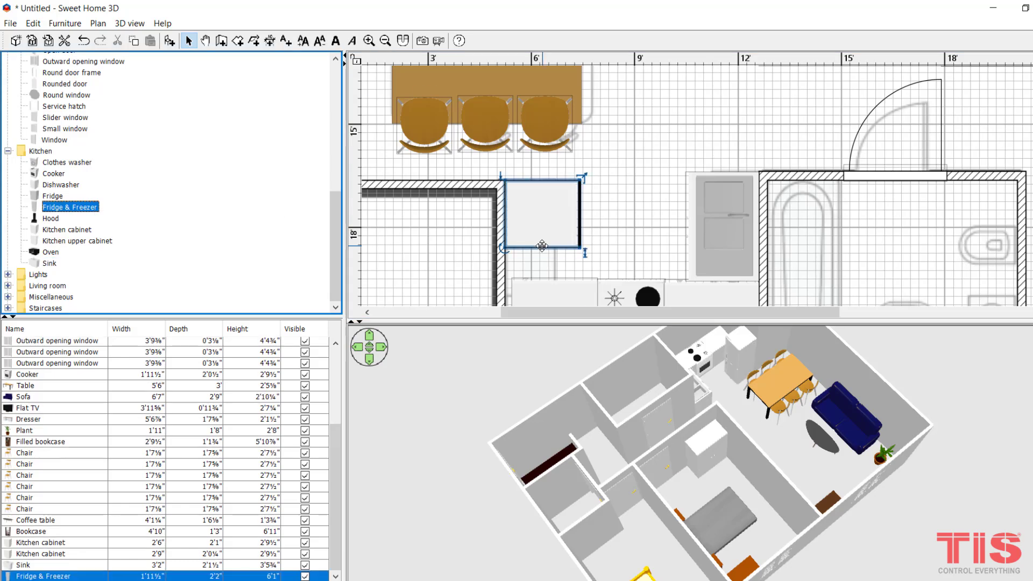
pyautogui.press('Delete')
# - Fit the main bathroom with a fitted bath, washbasin and toilet unit, and the small bathroom with a toilet unit and washbasin
pyautogui.moveTo(667, 409); pyautogui.dragTo(508, 388)
pyautogui.moveTo(485, 324); pyautogui.dragTo(486, 395)
pyautogui.keyDown('ctrl'); pyautogui.scroll(-10, 579, 310); pyautogui.keyUp('ctrl')
pyautogui.keyDown('ctrl'); pyautogui.scroll(-4, 669, 310); pyautogui.keyUp('ctrl')
pyautogui.click(8, 151)
pyautogui.click(8, 58)
pyautogui.moveTo(59, 81); pyautogui.dragTo(692, 258)
pyautogui.moveTo(54, 92); pyautogui.dragTo(376, 208)
pyautogui.moveTo(59, 115); pyautogui.dragTo(795, 277)
pyautogui.moveTo(59, 104); pyautogui.dragTo(925, 182)
pyautogui.scroll(2, 839, 215)
pyautogui.click(8, 59)
pyautogui.click(8, 70)
pyautogui.click(34, 159)
pyautogui.click(552, 335)
pyautogui.hotkey('ctrl', 'v')
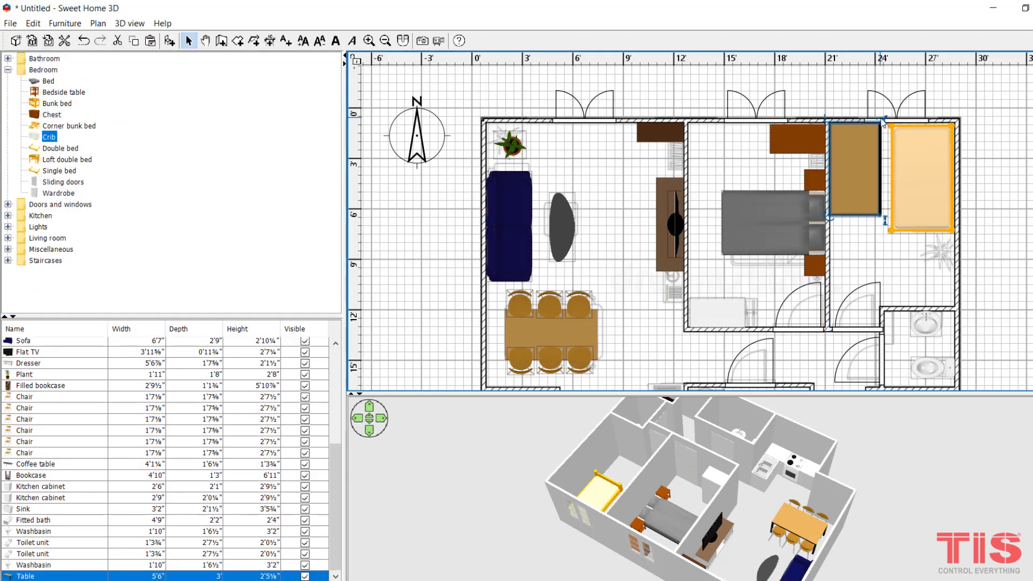
# - Furnish the single-bed room with a desk against its inner wall, a chair and a plant near the bed
pyautogui.click(8, 238)
pyautogui.moveTo(50, 160); pyautogui.dragTo(847, 161)
pyautogui.moveTo(667, 463); pyautogui.dragTo(866, 463)
pyautogui.moveTo(890, 230); pyautogui.dragTo(902, 226)
pyautogui.moveTo(50, 260); pyautogui.dragTo(940, 259)
pyautogui.moveTo(861, 394); pyautogui.dragTo(855, 145)
pyautogui.moveTo(549, 376); pyautogui.dragTo(861, 403)
pyautogui.click(8, 59)
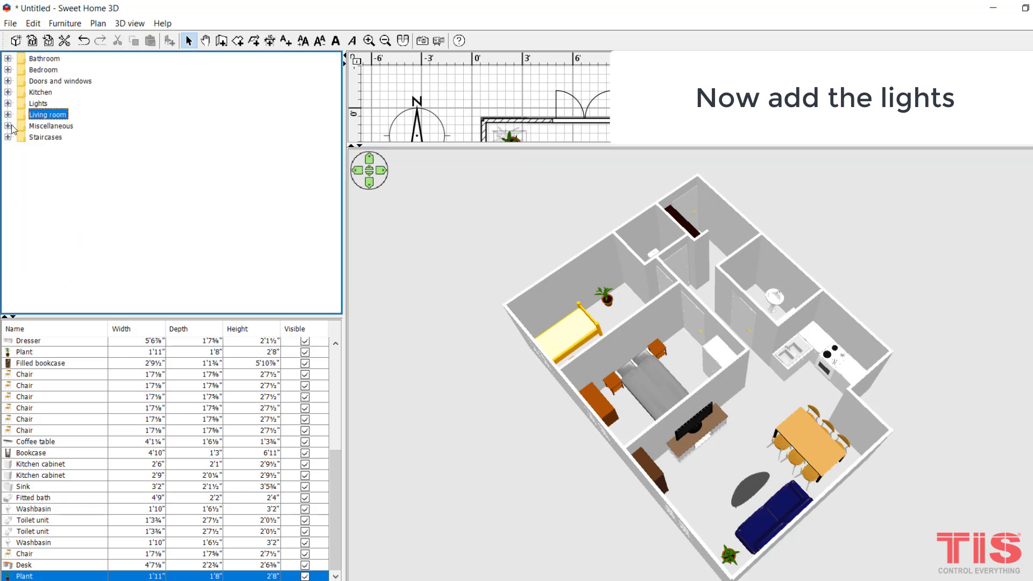
# - Add a halogen light source and place it in the living room beside the coffee table
pyautogui.click(8, 103)
pyautogui.click(59, 162)
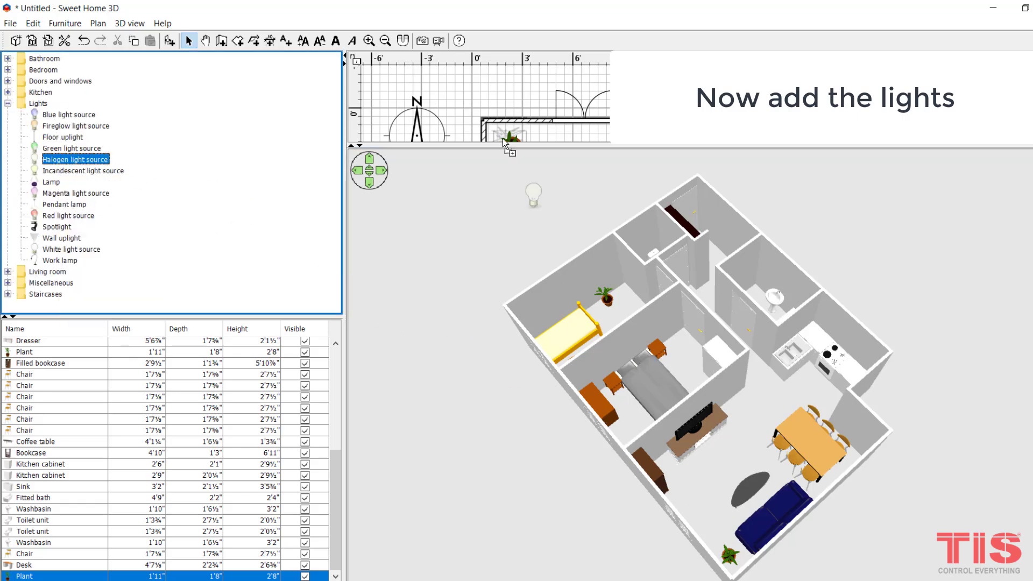
pyautogui.moveTo(502, 138); pyautogui.dragTo(482, 83)
pyautogui.moveTo(480, 146); pyautogui.dragTo(476, 390)
pyautogui.scroll(-1, 429, 263)
pyautogui.scroll(1, 430, 263)
pyautogui.keyDown('ctrl'); pyautogui.scroll(-6, 469, 240); pyautogui.keyUp('ctrl')
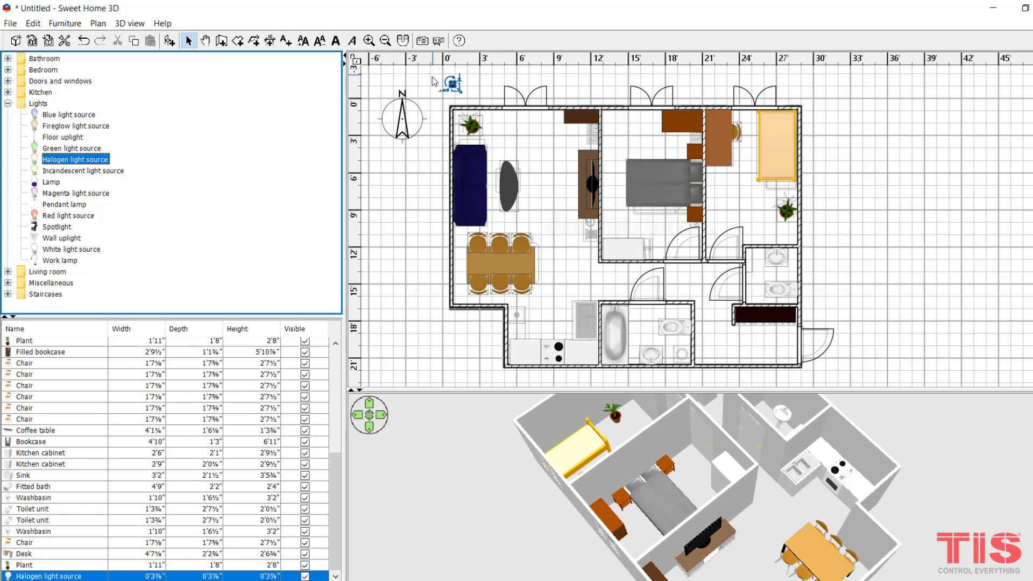
pyautogui.moveTo(452, 83); pyautogui.dragTo(531, 200)
# - Duplicate the halogen light source over the dining table and into the kitchen
pyautogui.keyDown('ctrl'); pyautogui.moveTo(503, 264); pyautogui.dragTo(501, 264); pyautogui.keyUp('ctrl')
pyautogui.keyDown('ctrl'); pyautogui.moveTo(524, 185); pyautogui.dragTo(523, 185); pyautogui.keyUp('ctrl')
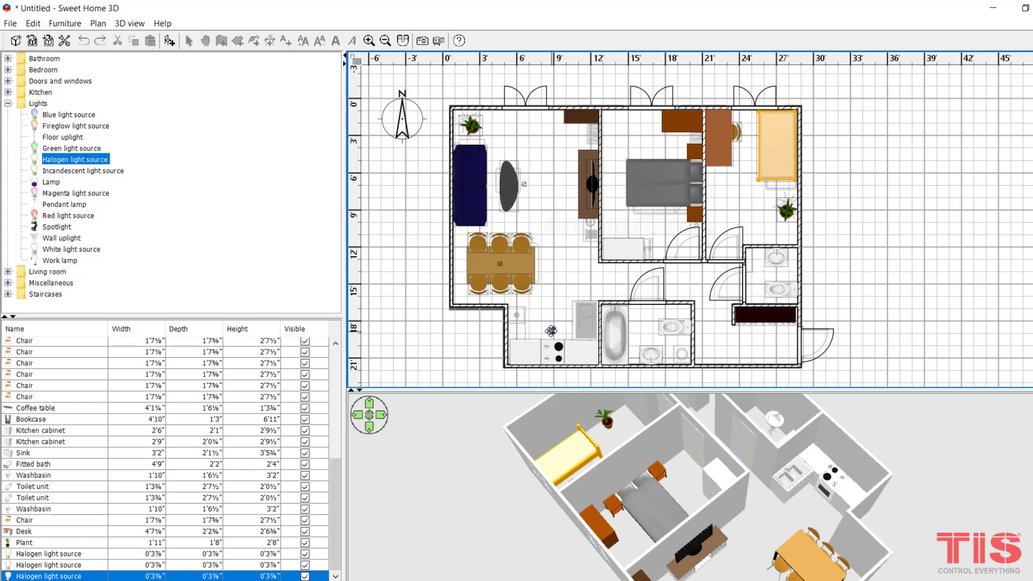
pyautogui.keyDown('ctrl'); pyautogui.moveTo(550, 331); pyautogui.dragTo(551, 332); pyautogui.keyUp('ctrl')
# - Duplicate the living room's halogen light source into the double bedroom, the single-bed room, the main bathroom and the small bathroom
pyautogui.keyDown('ctrl'); pyautogui.moveTo(524, 185); pyautogui.dragTo(528, 191); pyautogui.keyUp('ctrl')
pyautogui.keyDown('ctrl'); pyautogui.moveTo(648, 181); pyautogui.dragTo(649, 183); pyautogui.keyUp('ctrl')
pyautogui.keyDown('ctrl'); pyautogui.moveTo(524, 184); pyautogui.dragTo(537, 177); pyautogui.keyUp('ctrl')
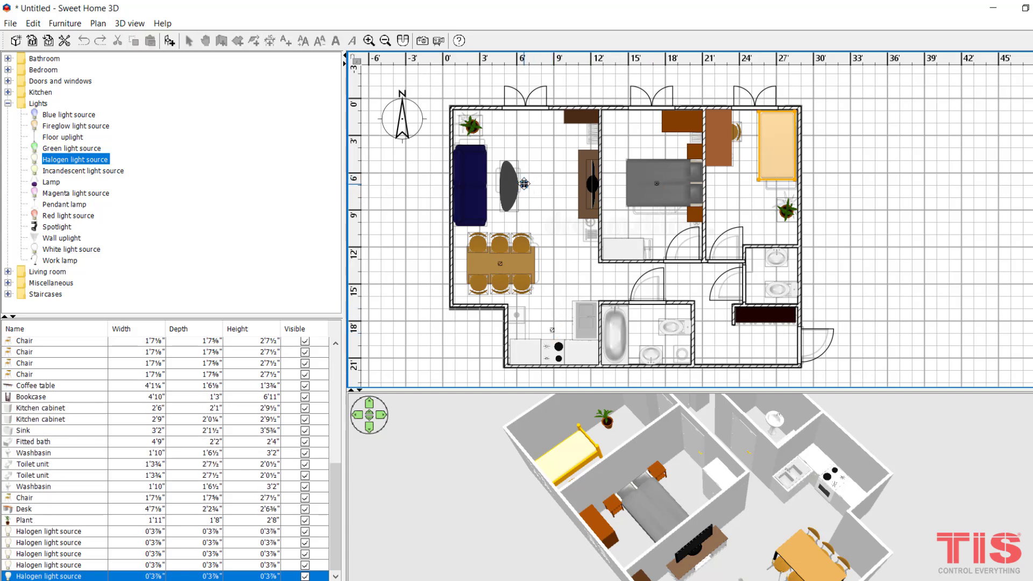
pyautogui.keyDown('ctrl'); pyautogui.moveTo(748, 186); pyautogui.dragTo(750, 186); pyautogui.keyUp('ctrl')
pyautogui.keyDown('ctrl'); pyautogui.moveTo(524, 184); pyautogui.dragTo(526, 185); pyautogui.keyUp('ctrl')
pyautogui.keyDown('ctrl'); pyautogui.moveTo(651, 332); pyautogui.dragTo(652, 332); pyautogui.keyUp('ctrl')
pyautogui.keyDown('ctrl'); pyautogui.moveTo(525, 184); pyautogui.dragTo(762, 270); pyautogui.keyUp('ctrl')
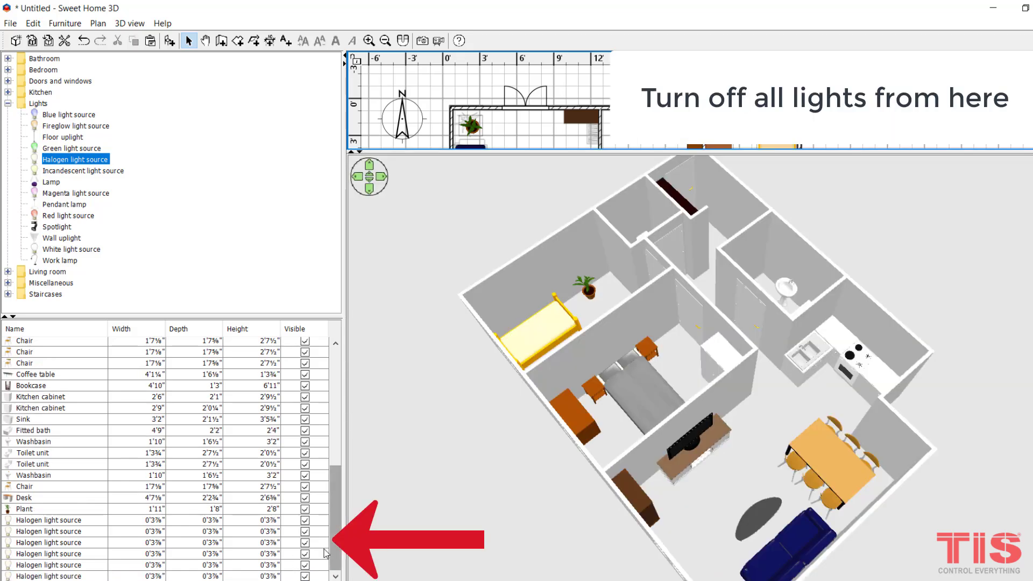
# - Turn off the visibility of all the halogen light sources
pyautogui.click(305, 565)
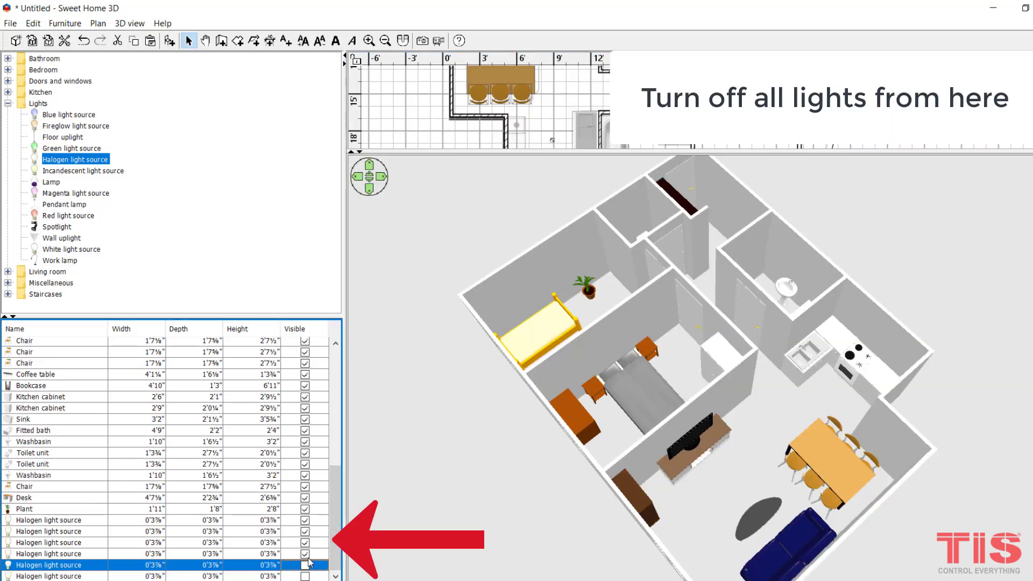
pyautogui.click(305, 553)
pyautogui.click(305, 542)
pyautogui.click(305, 531)
pyautogui.click(305, 520)
# - Render a square 1,080 pixel photo at best quality for 6:00 PM using the YafaRay renderer
pyautogui.click(422, 40)
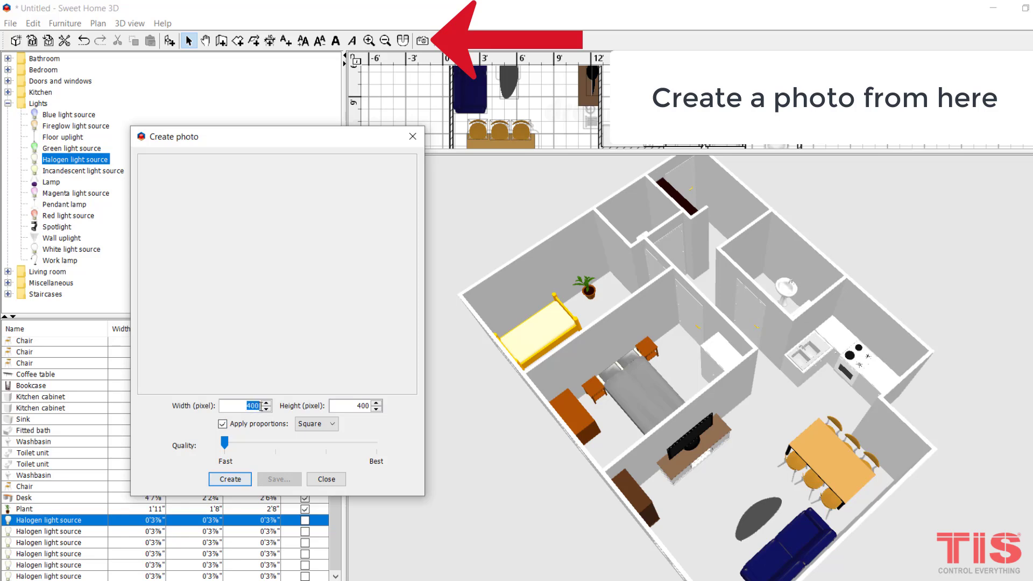
pyautogui.click(343, 448)
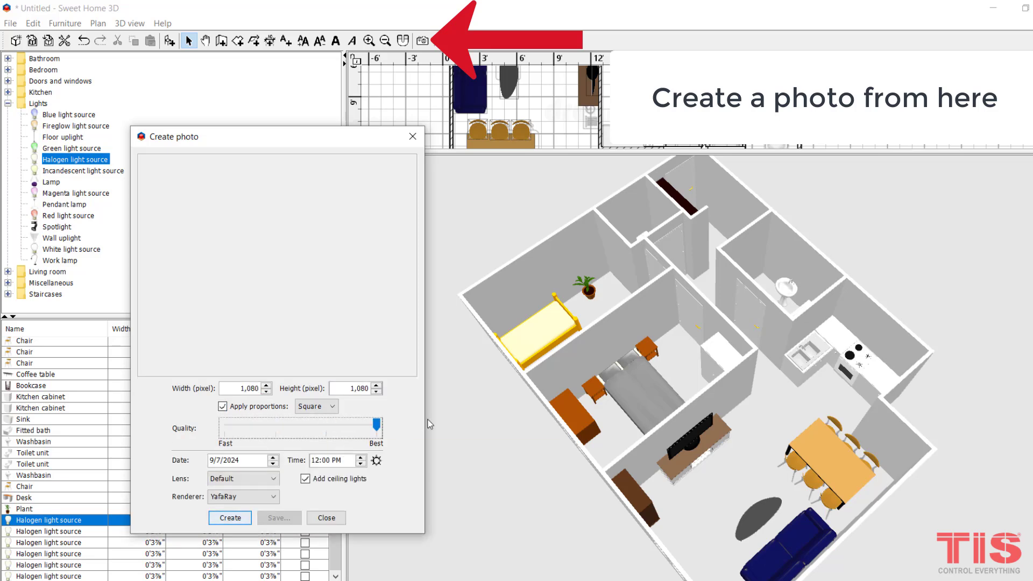
pyautogui.click(222, 515)
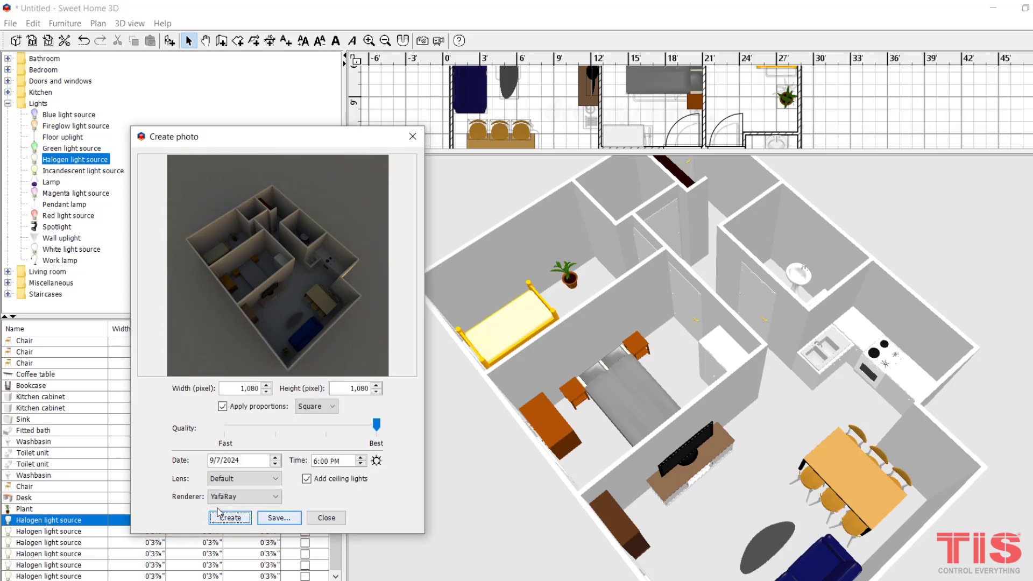
# - Save the rendered photo as no_light in PNG format in the test3 folder
pyautogui.click(277, 518)
pyautogui.write('no_light')
pyautogui.click(456, 443)
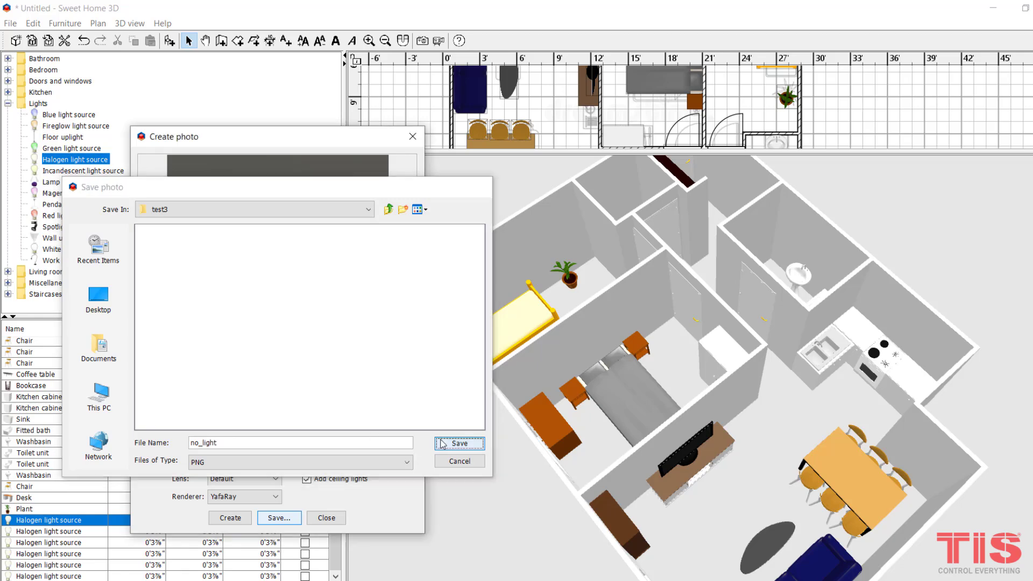
pyautogui.click(325, 517)
# - Render a photo with only the living room's halogen light visible and save it as light1
pyautogui.click(304, 520)
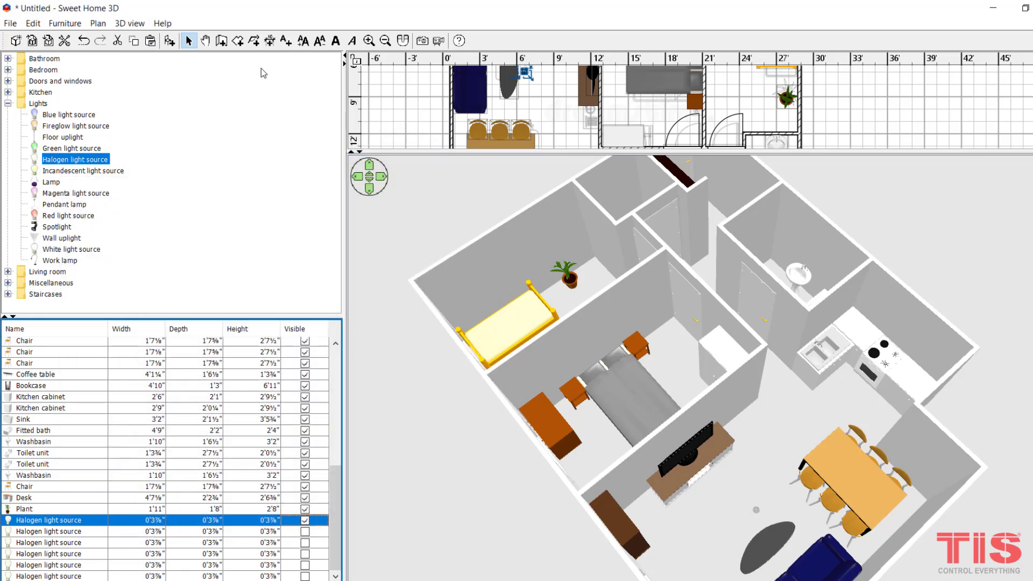
pyautogui.click(422, 40)
pyautogui.click(230, 517)
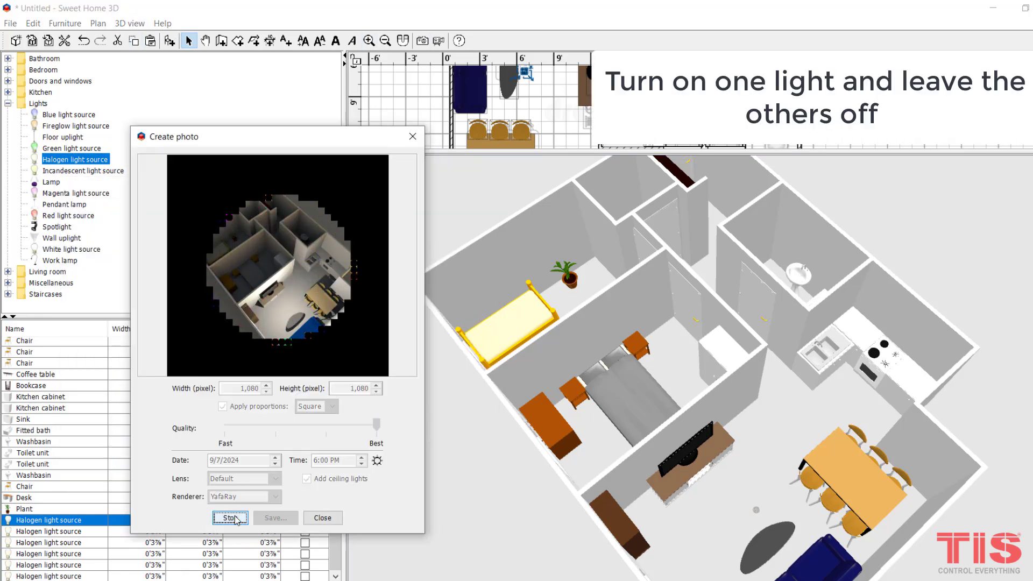
pyautogui.click(275, 517)
pyautogui.write('light')
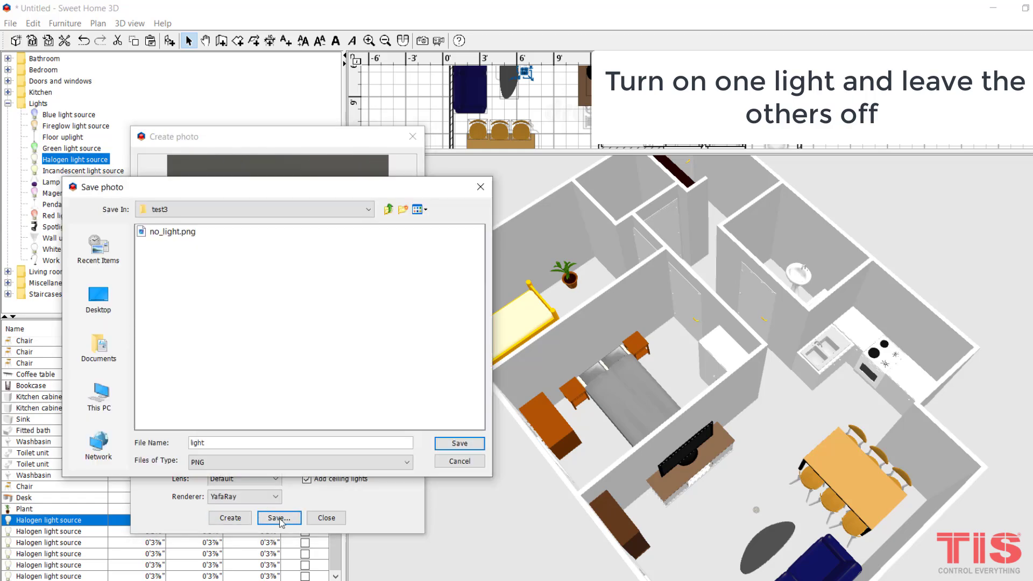
pyautogui.press('Return')
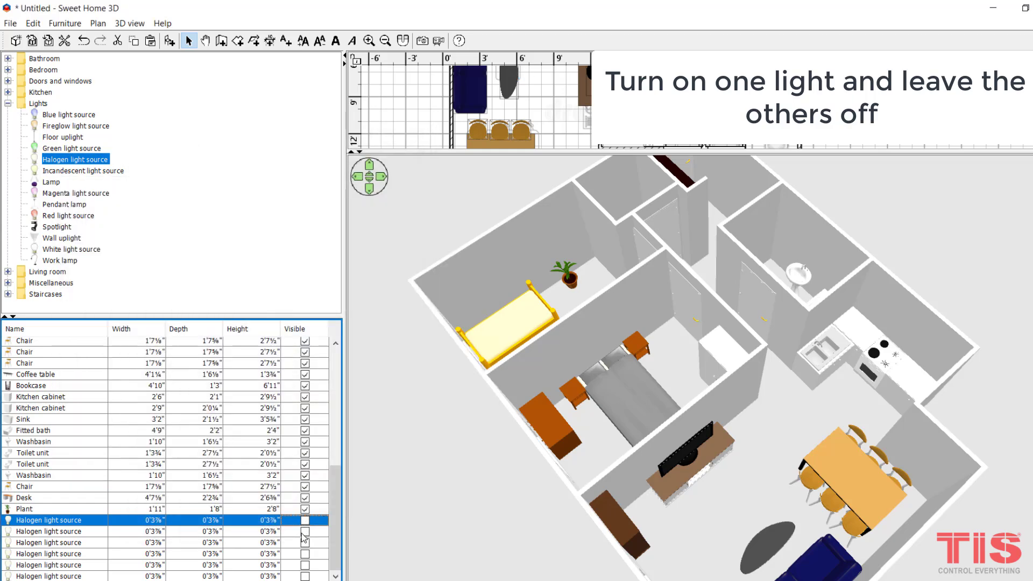
# - Render a photo with only the kitchen's halogen light visible and save it as light2
pyautogui.click(48, 531)
pyautogui.click(422, 40)
pyautogui.click(231, 517)
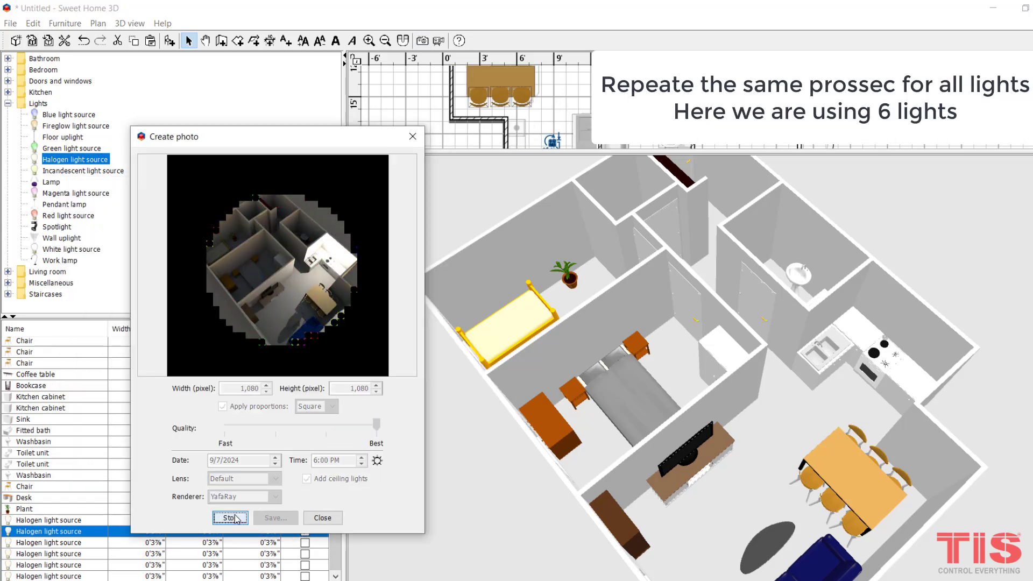
pyautogui.click(279, 518)
pyautogui.write('light2')
pyautogui.click(447, 444)
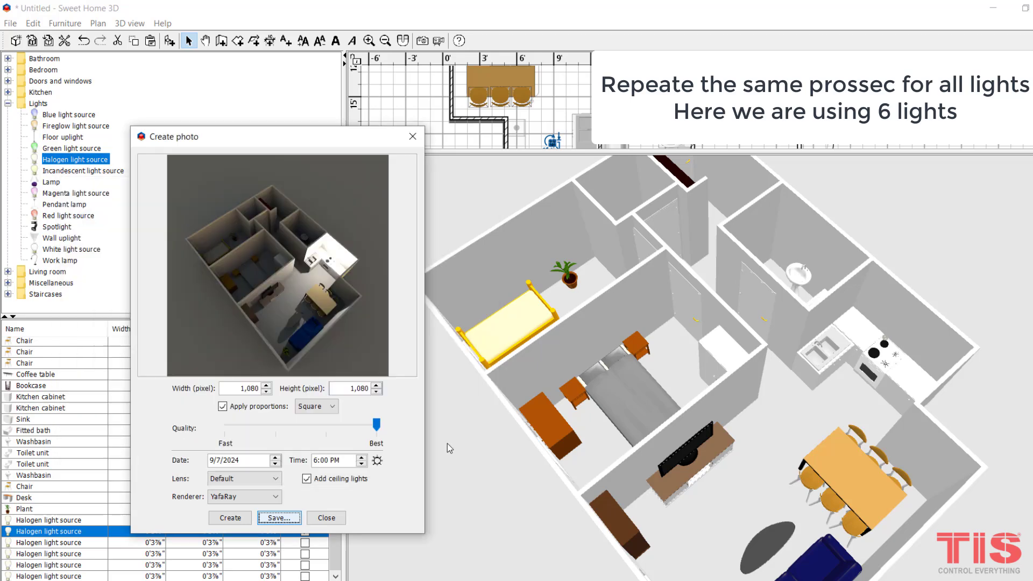
# - Render a photo with only the double bedroom's halogen light visible and save it as light3
pyautogui.click(305, 542)
pyautogui.click(230, 518)
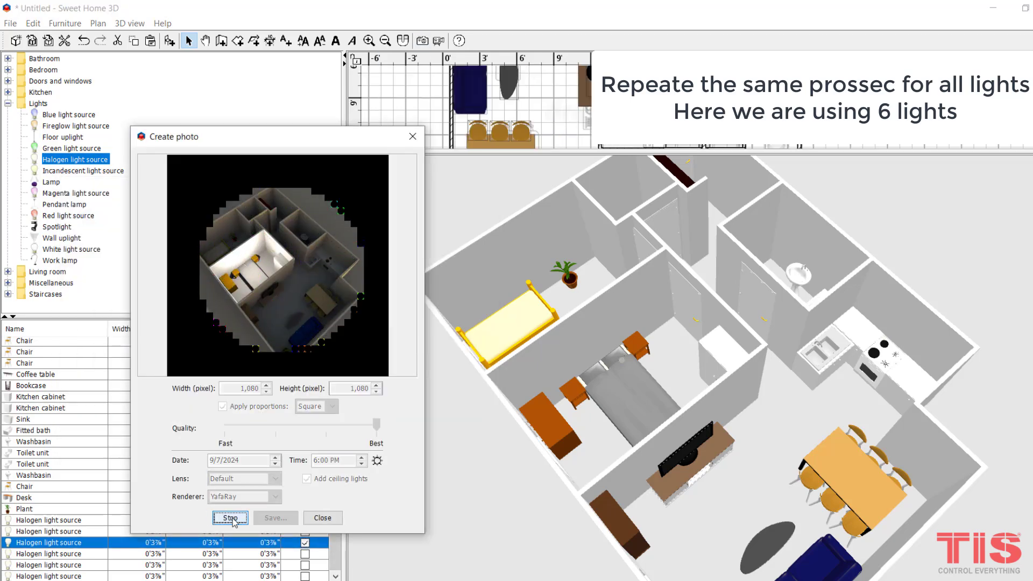
pyautogui.click(279, 518)
pyautogui.write('light3')
pyautogui.click(473, 445)
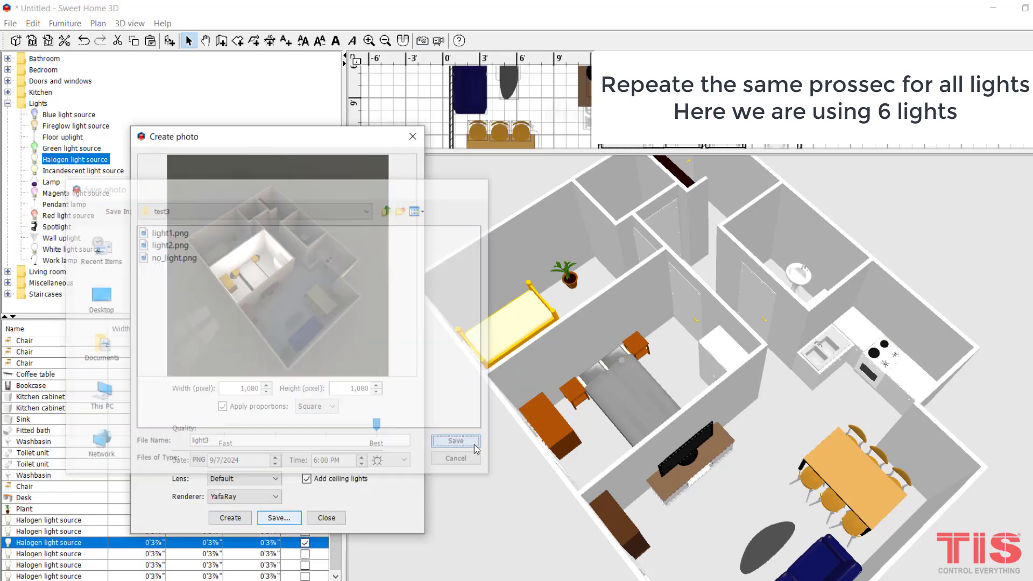
# - Render a photo with only the single-bed room's halogen light visible and save it as light4
pyautogui.click(305, 542)
pyautogui.click(305, 554)
pyautogui.click(231, 518)
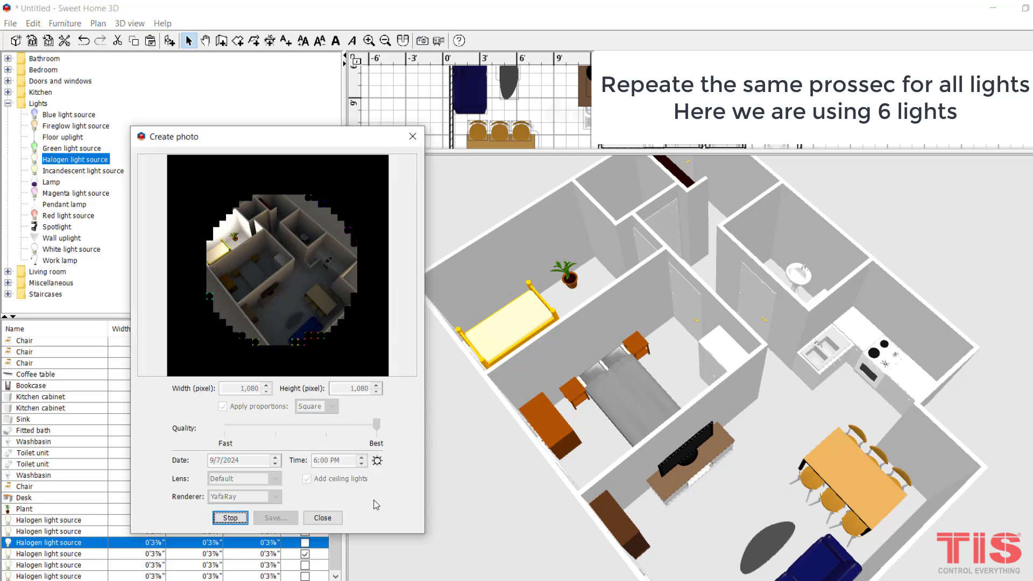
pyautogui.click(279, 518)
pyautogui.write('light4')
pyautogui.click(463, 443)
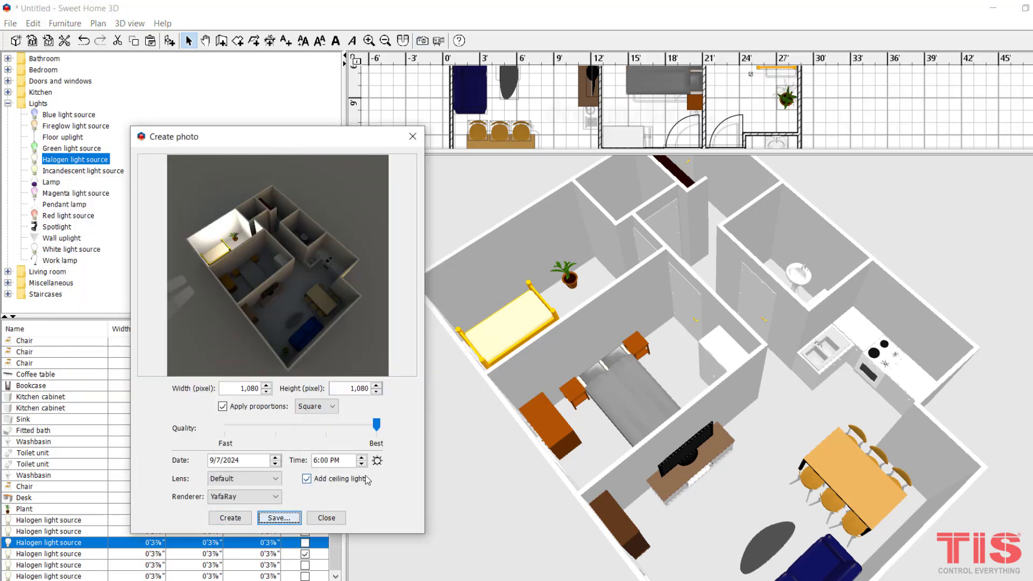
pyautogui.click(326, 518)
# - Render a photo with only the main bathroom's halogen light visible and save it as light5
pyautogui.click(305, 553)
pyautogui.click(304, 565)
pyautogui.click(422, 41)
pyautogui.click(230, 517)
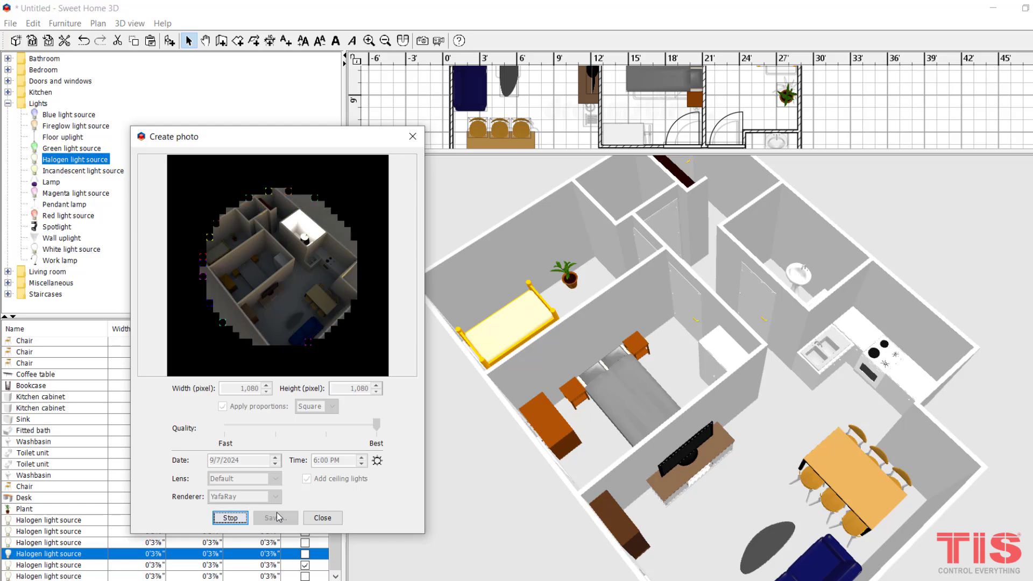
pyautogui.click(276, 513)
pyautogui.write('light5')
pyautogui.click(461, 443)
pyautogui.click(322, 518)
# - Render a photo with only the small bathroom's halogen light visible and save it as light6
pyautogui.click(304, 564)
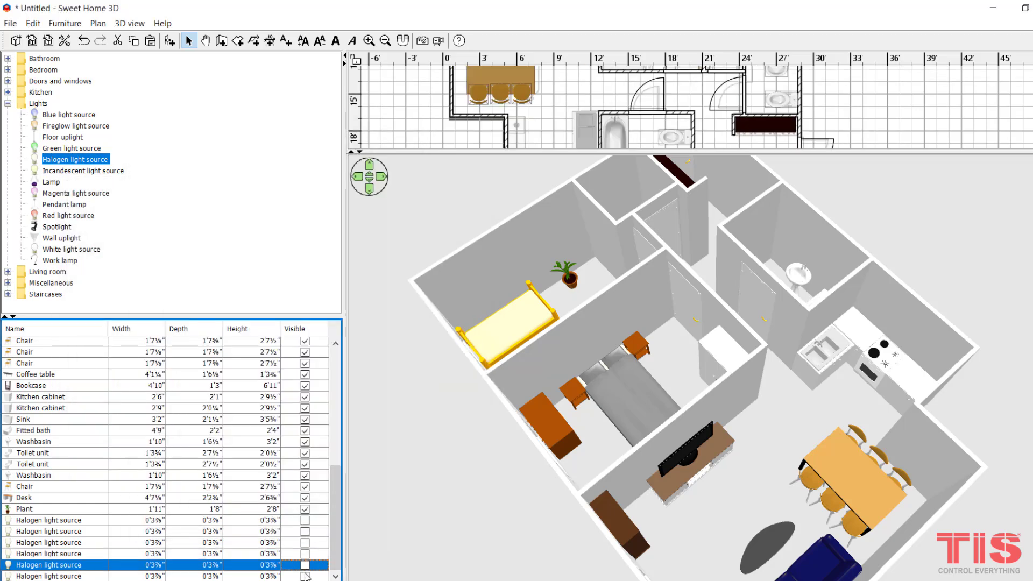
pyautogui.click(304, 576)
pyautogui.click(422, 41)
pyautogui.click(230, 517)
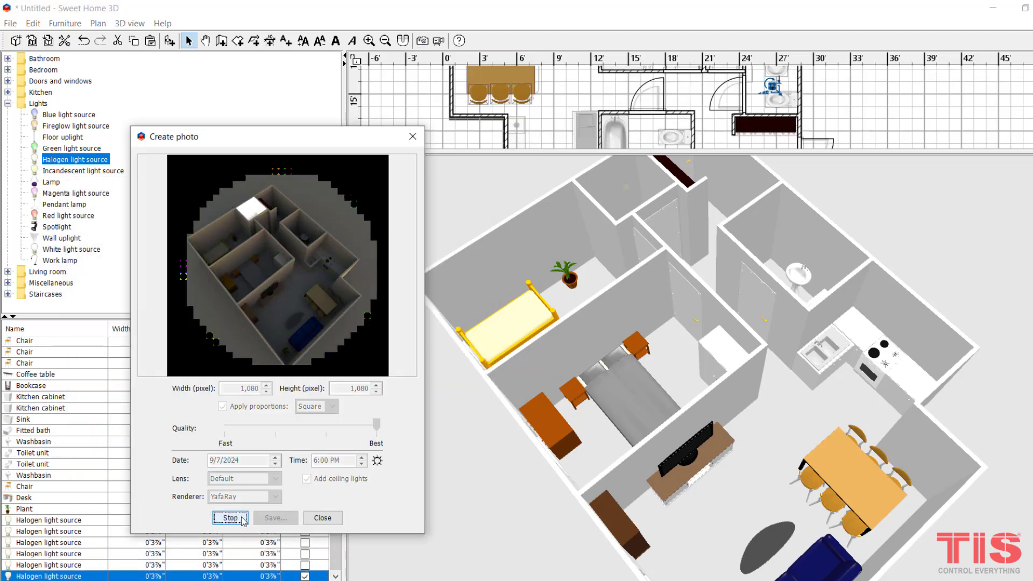
pyautogui.click(275, 517)
pyautogui.write('light6')
pyautogui.click(460, 441)
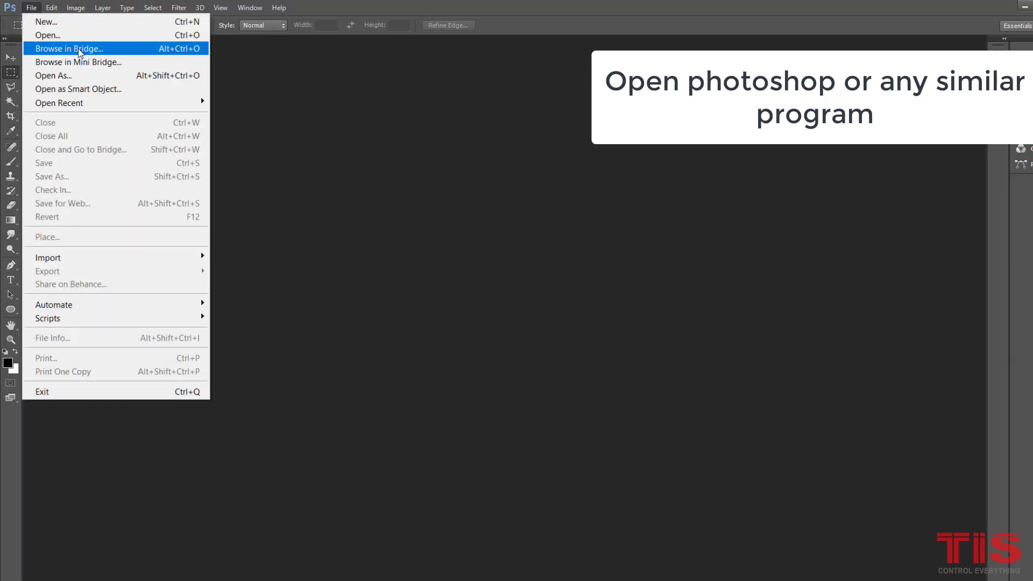
# - Switch to Photoshop and open no_light.png and light1.png to light6.png from the test3 folder, showing light1.png fitted to the screen
pyautogui.click(40, 21)
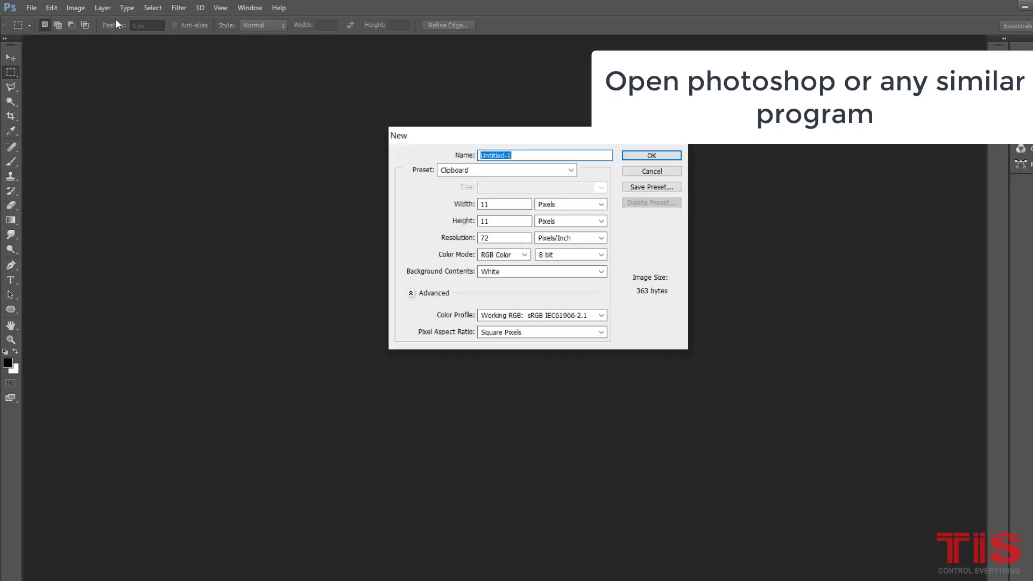
pyautogui.press('Escape')
pyautogui.hotkey('ctrl', 'o')
pyautogui.hotkey('ctrl', 'a')
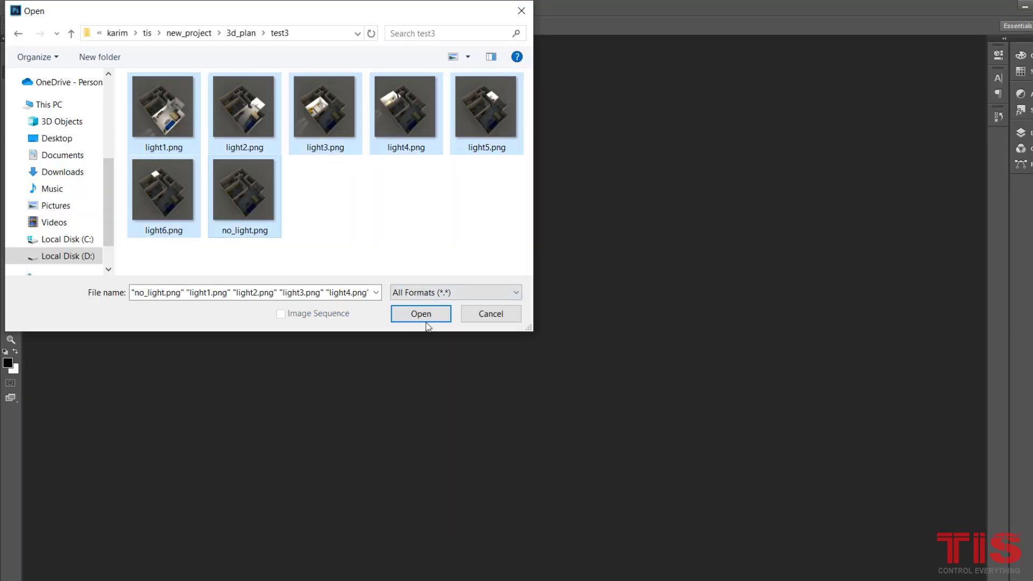
pyautogui.click(423, 316)
pyautogui.click(48, 40)
pyautogui.press('z')
pyautogui.hotkey('ctrl', '0')
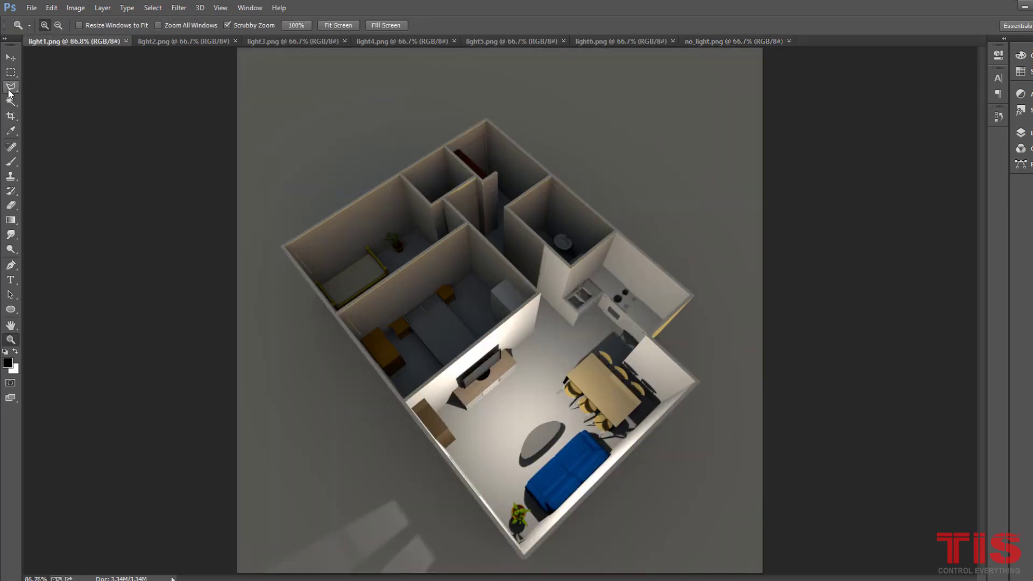
# - In light1.png, outline the lit living room and kitchen with the Polygonal Lasso, unlock the background layer and delete everything outside the outline
pyautogui.click(8, 90)
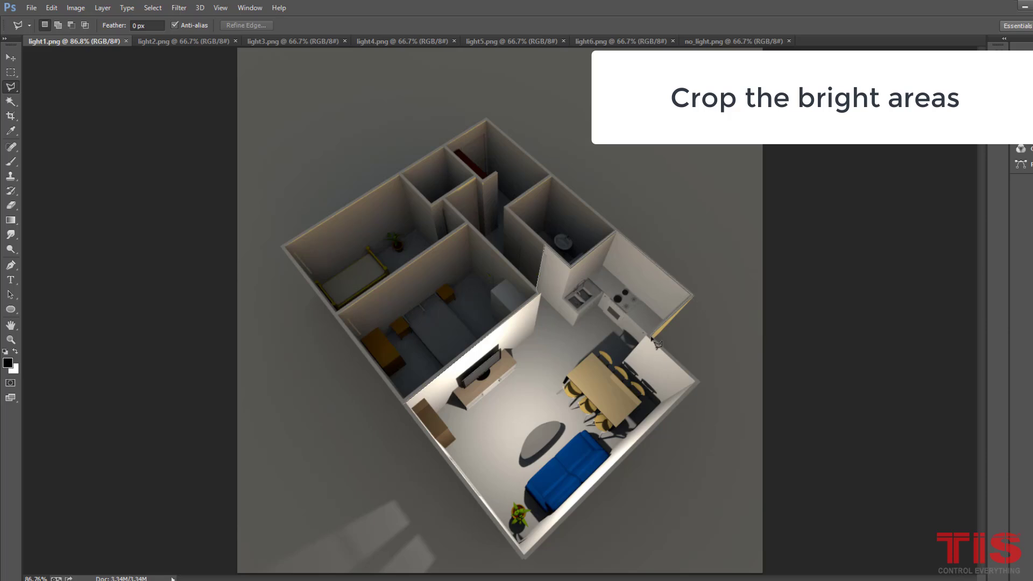
pyautogui.click(1020, 133)
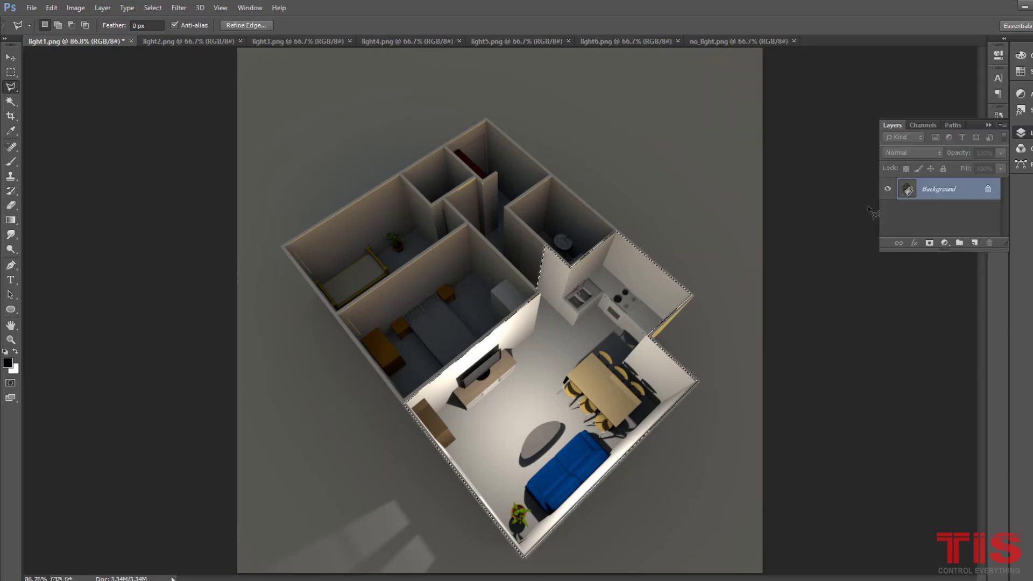
pyautogui.doubleClick(979, 186)
pyautogui.click(647, 193)
pyautogui.click(991, 128)
pyautogui.press('Delete')
pyautogui.hotkey('ctrl', 'z')
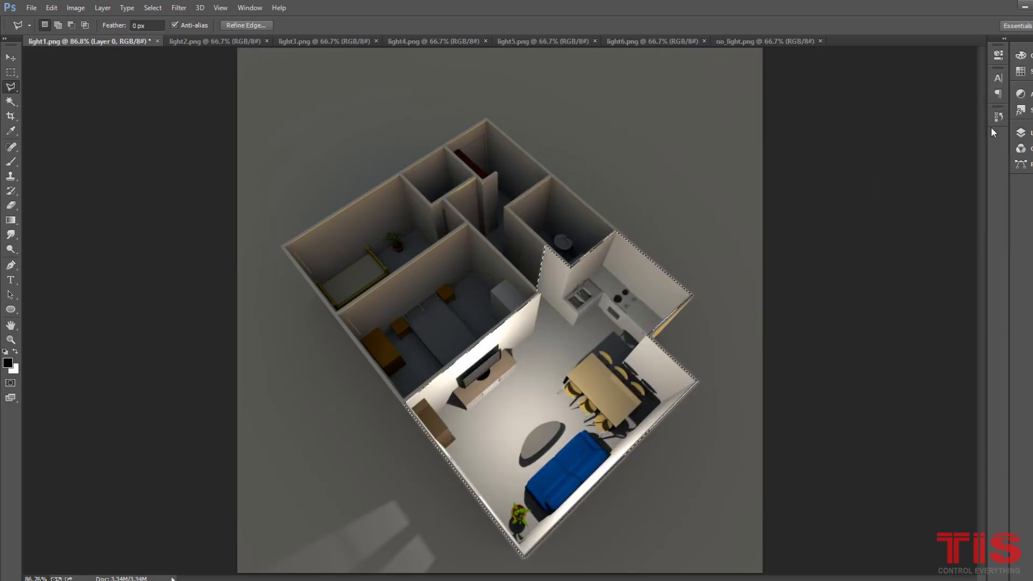
pyautogui.hotkey('ctrl', 'shift', 'i')
pyautogui.press('Delete')
# - Set the cut-out layer's opacity to 60% and save the image in PNG format as light1.png in the test3 folder
pyautogui.click(1020, 133)
pyautogui.moveTo(1000, 153); pyautogui.dragTo(975, 159)
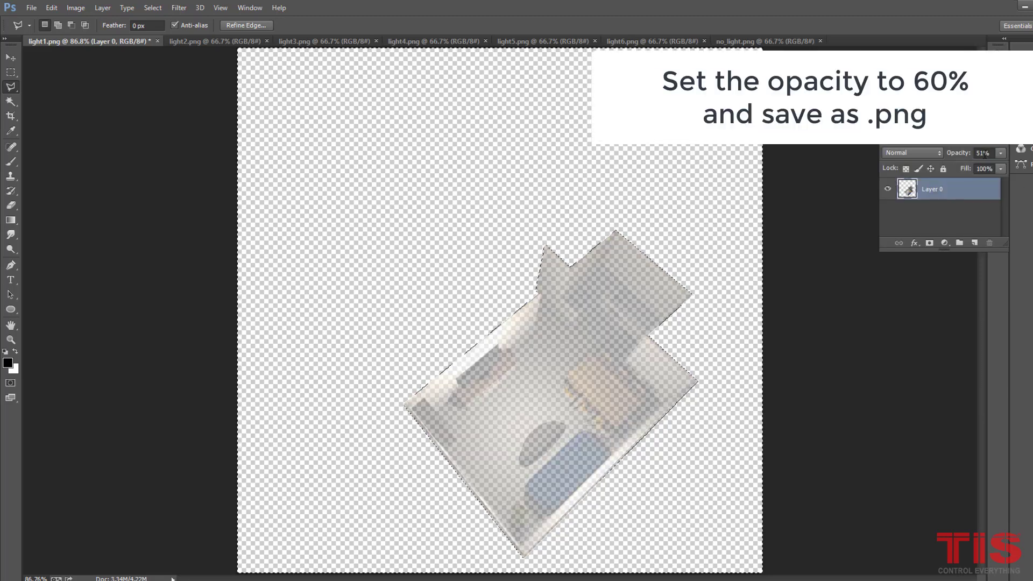
pyautogui.write('60')
pyautogui.click(32, 8)
pyautogui.click(43, 175)
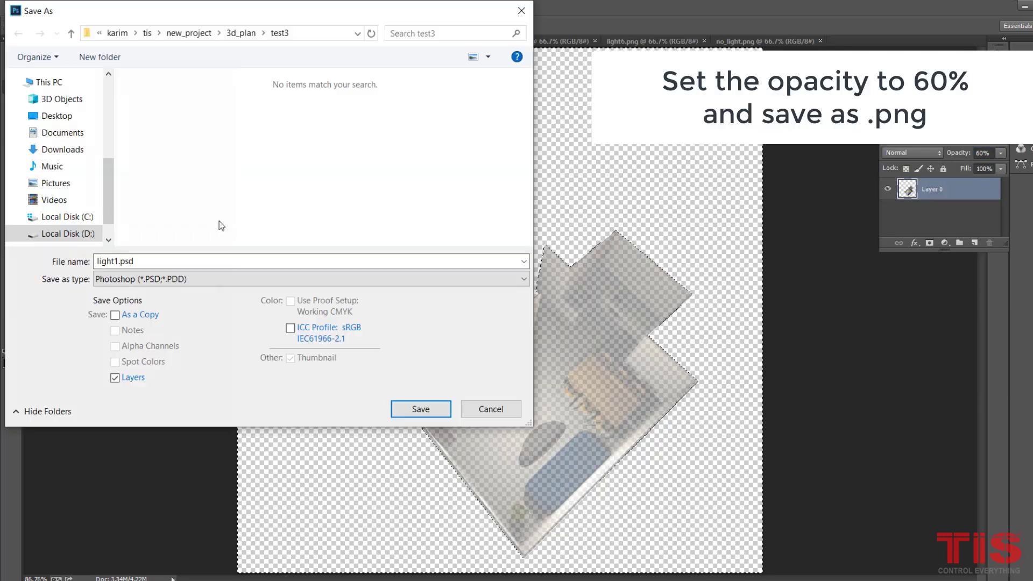
pyautogui.click(309, 279)
pyautogui.click(151, 484)
pyautogui.click(421, 408)
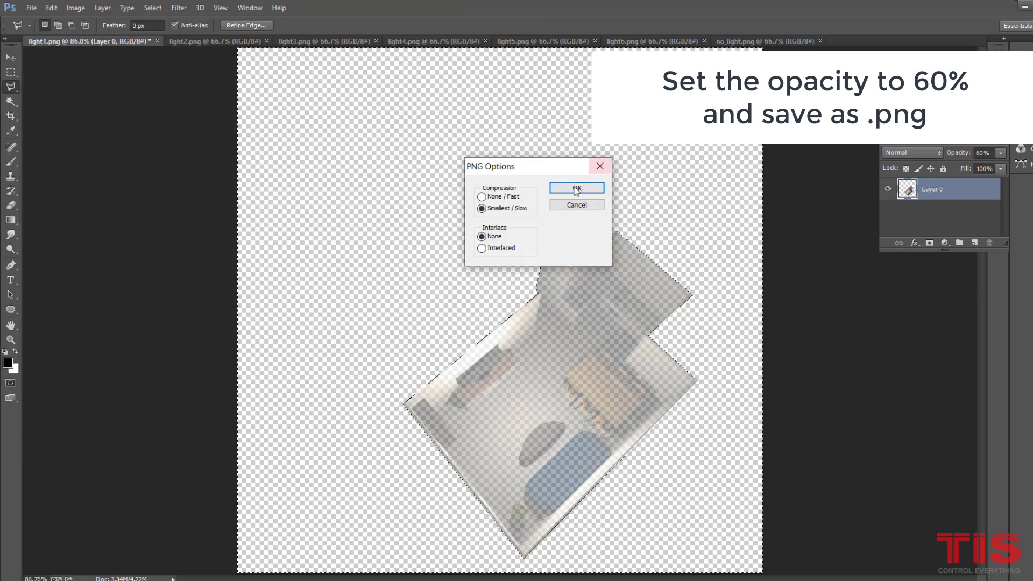
pyautogui.click(576, 189)
# - In light2.png, outline the lit kitchen and living area, unlock the background layer and delete everything outside the outline
pyautogui.click(215, 40)
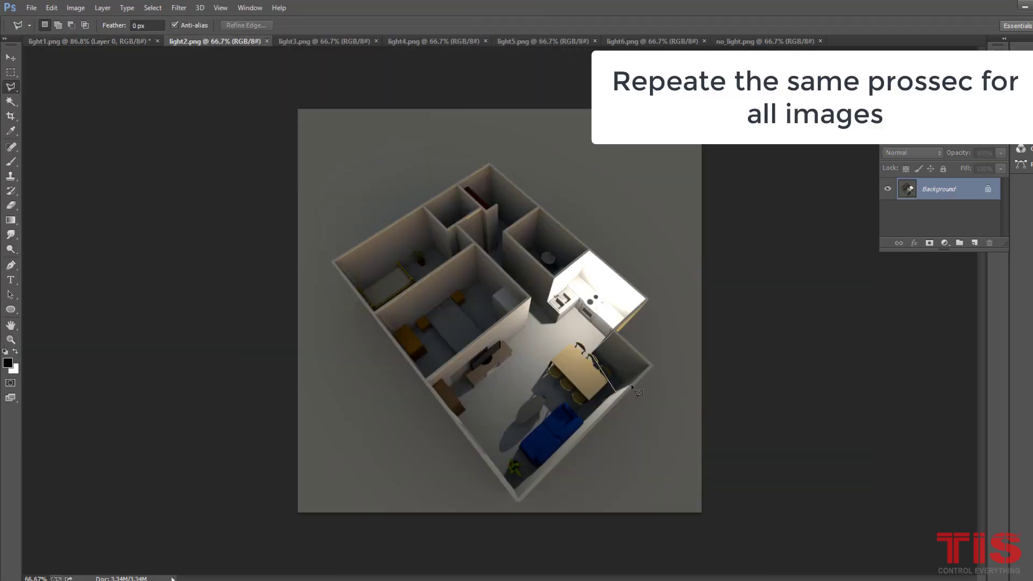
pyautogui.click(554, 283)
pyautogui.hotkey('ctrl', 'shift', 'i')
pyautogui.press('Delete')
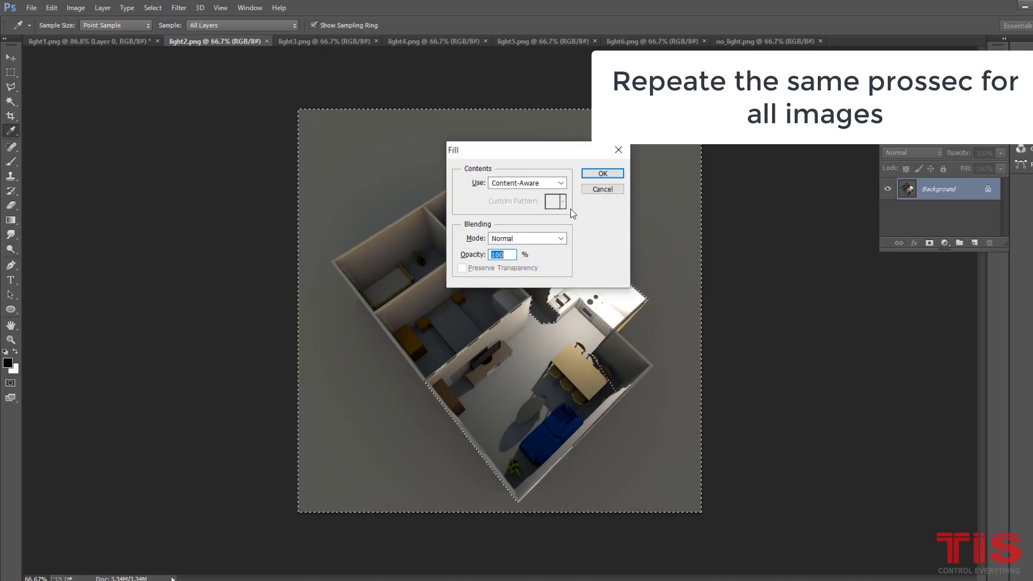
pyautogui.click(602, 188)
pyautogui.doubleClick(938, 189)
pyautogui.press('Delete')
# - Set the kitchen cut-out's opacity to 60% and save it in PNG format, replacing light2.png
pyautogui.write('60')
pyautogui.hotkey('ctrl', 'shift', 's')
pyautogui.click(169, 282)
pyautogui.click(155, 474)
pyautogui.click(394, 412)
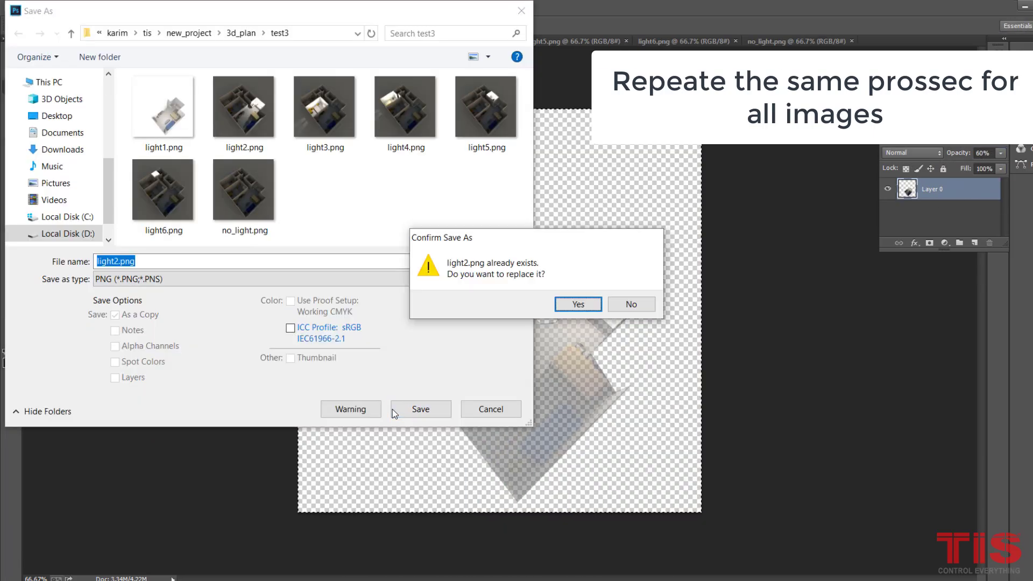
pyautogui.click(579, 303)
pyautogui.click(576, 189)
# - In light3.png, unlock the background layer, delete everything outside the lit double bedroom and save the cut-out as a PNG
pyautogui.click(355, 41)
pyautogui.doubleClick(939, 189)
pyautogui.click(616, 215)
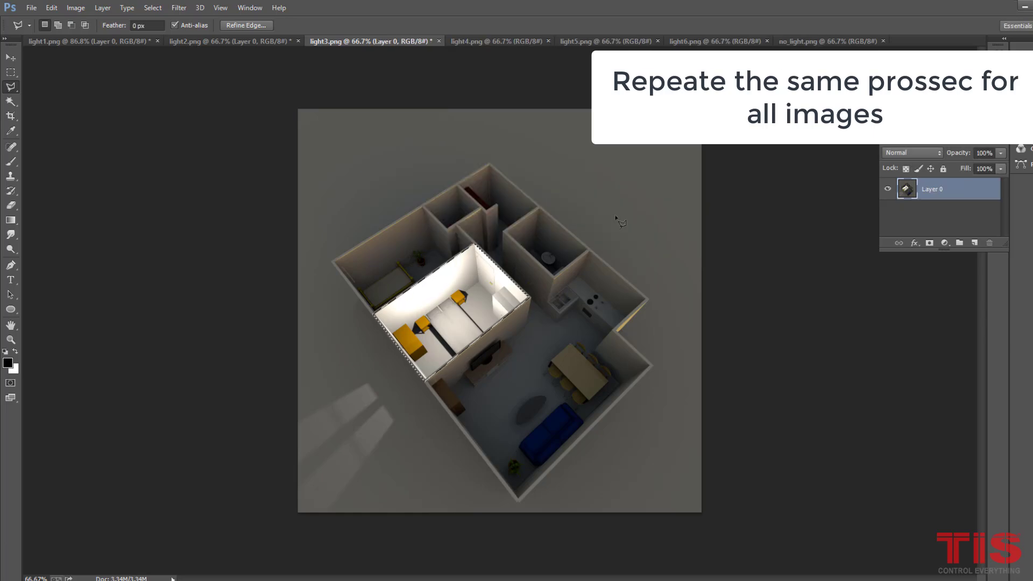
pyautogui.hotkey('ctrl', 'shift', 'i')
pyautogui.press('Delete')
pyautogui.click(31, 8)
pyautogui.click(80, 171)
pyautogui.click(420, 409)
# - In light4.png, outline the lit single-bed room, unlock the background layer and delete everything outside the outline
pyautogui.click(496, 41)
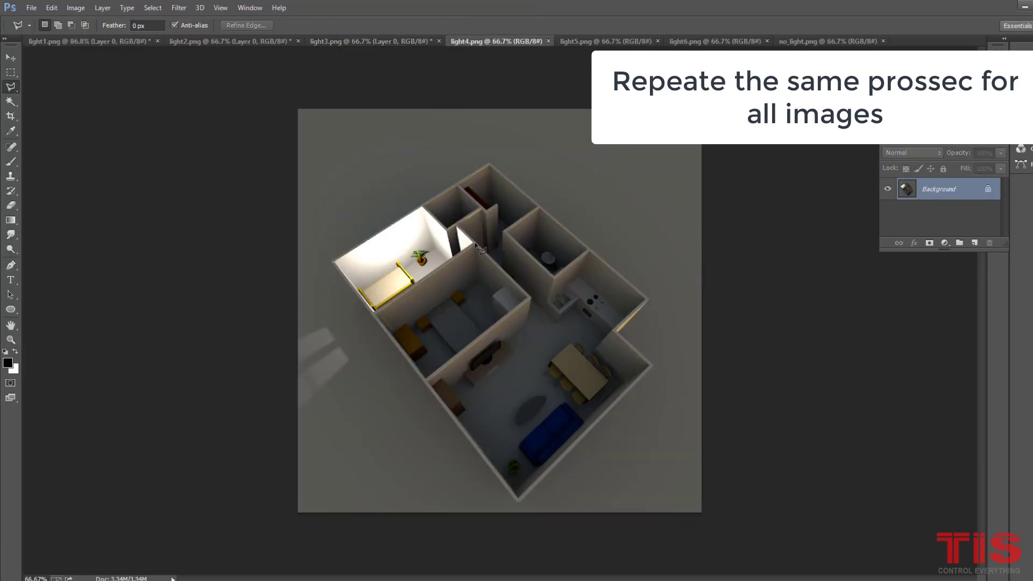
pyautogui.doubleClick(988, 191)
pyautogui.click(631, 191)
pyautogui.hotkey('ctrl', 'shift', 'i')
pyautogui.press('Delete')
# - Set the single-bed room cut-out's opacity to 60% and save it as a PNG, replacing light4.png
pyautogui.write('60')
pyautogui.click(31, 8)
pyautogui.click(91, 177)
pyautogui.click(411, 409)
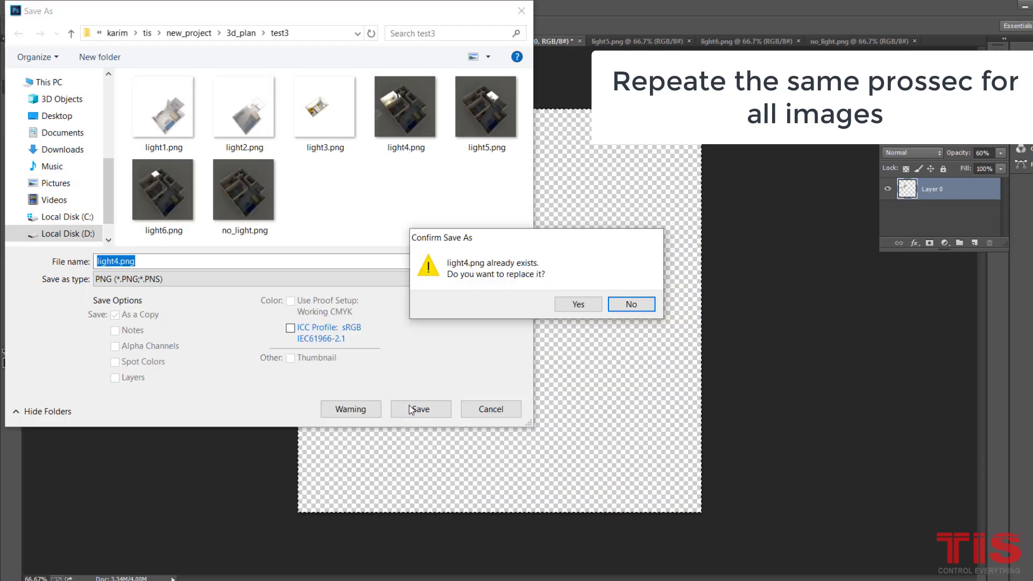
pyautogui.click(578, 303)
# - In light5.png, unlock the background layer, delete everything outside the lit main bathroom and save the cut-out as a PNG
pyautogui.click(636, 41)
pyautogui.doubleClick(939, 189)
pyautogui.click(631, 185)
pyautogui.hotkey('ctrl', 'shift', 'i')
pyautogui.press('Delete')
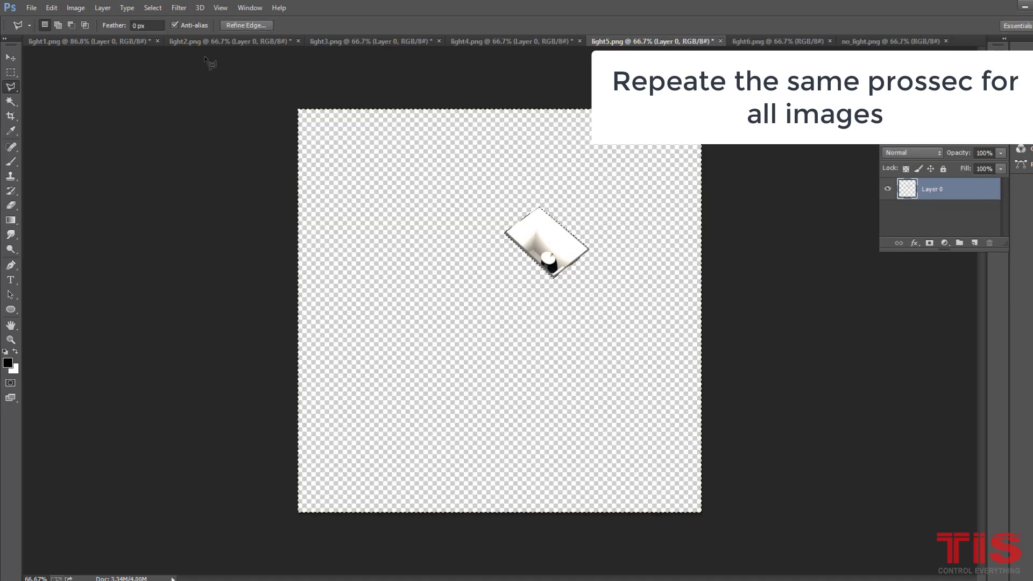
pyautogui.click(31, 8)
pyautogui.click(150, 177)
pyautogui.click(422, 411)
# - In light6.png, outline the lit small bathroom, unlock the background layer and delete everything outside the outline
pyautogui.click(777, 41)
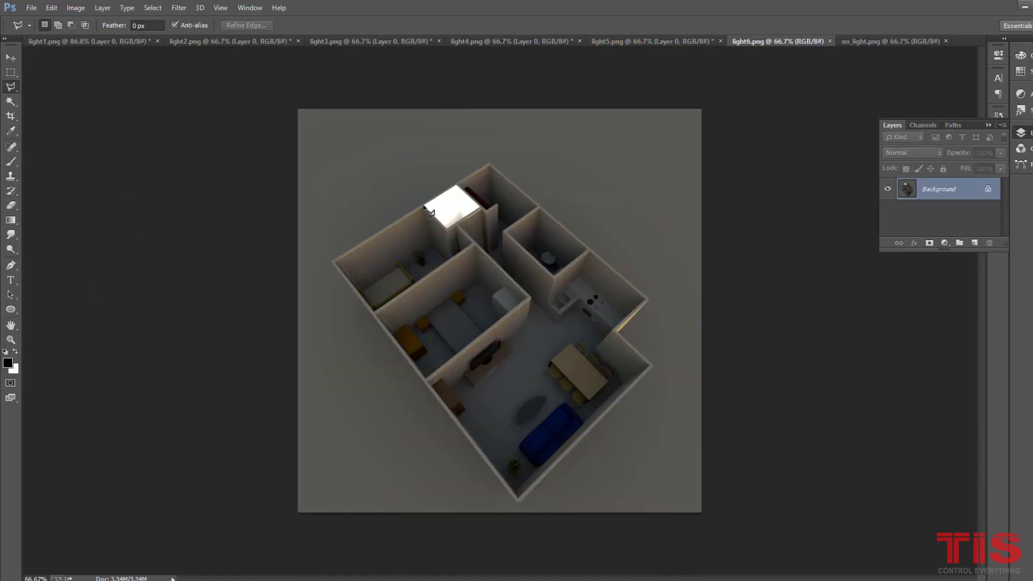
pyautogui.doubleClick(938, 189)
pyautogui.hotkey('ctrl', 'shift', 'i')
pyautogui.press('Delete')
# - Set the small bathroom cut-out's opacity to 60% and save it as a PNG over light6.png
pyautogui.write('60')
pyautogui.click(32, 8)
pyautogui.click(144, 179)
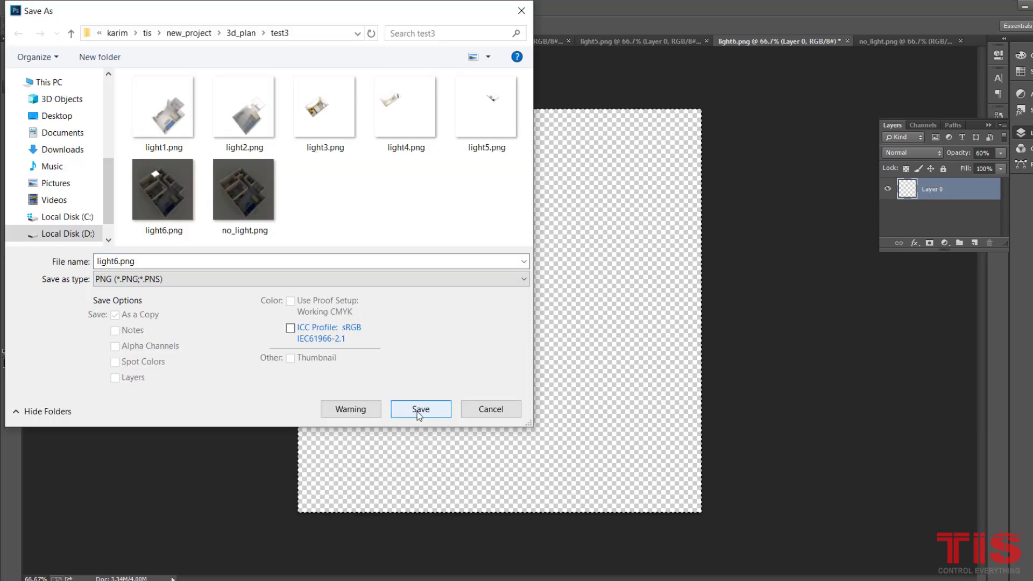
pyautogui.click(417, 411)
# - Return to the light5.png cut-out, set its opacity to 60% and save it again, replacing the existing PNG
pyautogui.click(645, 41)
pyautogui.click(969, 150)
pyautogui.write('60')
pyautogui.click(31, 7)
pyautogui.click(153, 175)
pyautogui.click(419, 411)
pyautogui.click(578, 304)
# - Return to the light3.png cut-out, set its opacity to 60% and save it again as a PNG
pyautogui.click(368, 41)
pyautogui.click(969, 152)
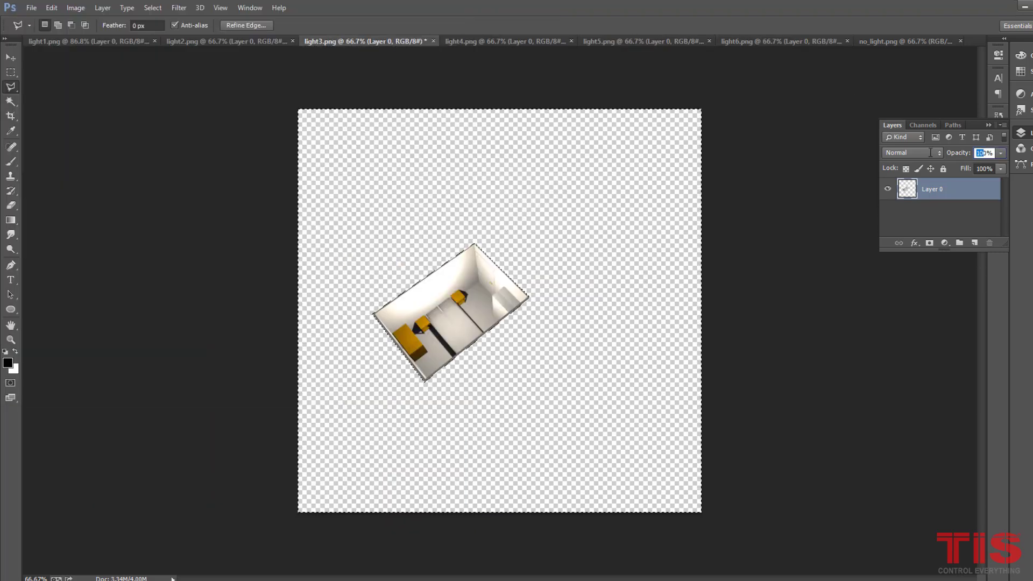
pyautogui.click(397, 414)
pyautogui.click(223, 41)
# - In no_light.png, outline the whole apartment, unlock the background layer, delete the surroundings and save the cut-out as a PNG
pyautogui.click(902, 41)
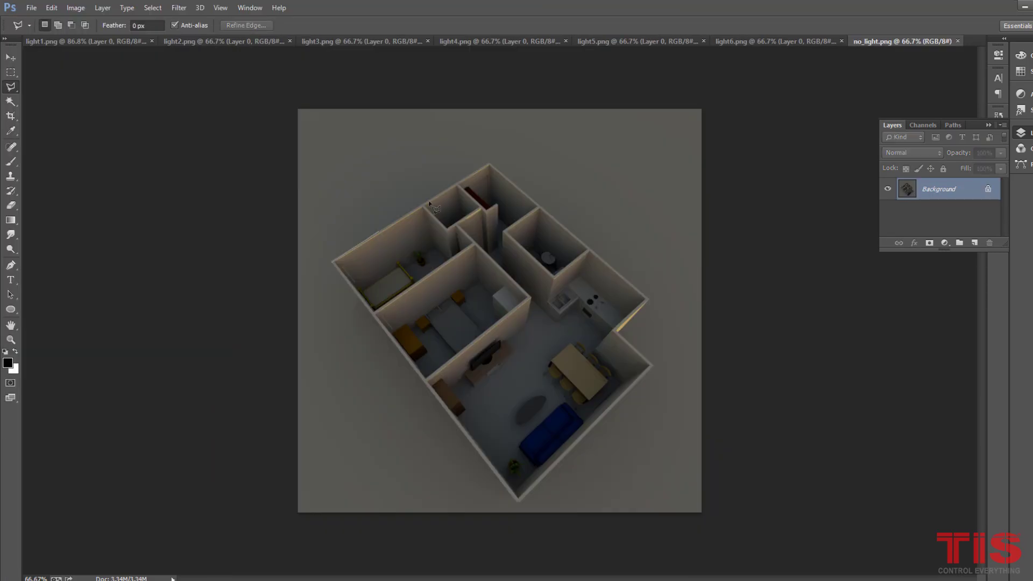
pyautogui.click(331, 261)
pyautogui.click(489, 162)
pyautogui.click(649, 299)
pyautogui.hotkey('ctrl', 'shift', 'i')
pyautogui.doubleClick(984, 191)
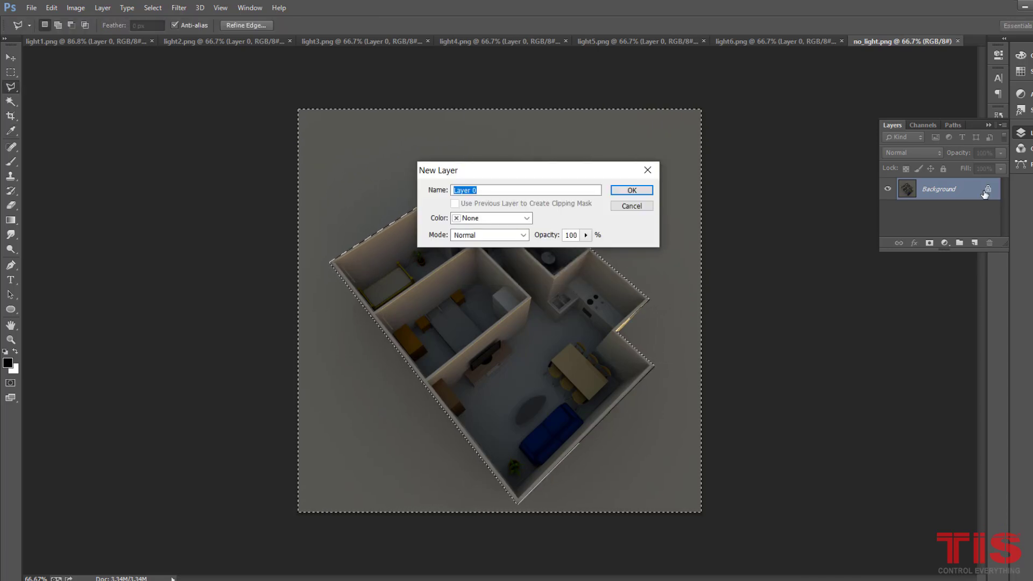
pyautogui.press('Return')
pyautogui.press('Delete')
pyautogui.hotkey('ctrl', 'shift', 's')
pyautogui.click(420, 409)
# - Set the apartment layer's opacity to 0% and save the transparent image in PNG format as no_image
pyautogui.click(1002, 154)
pyautogui.moveTo(960, 166); pyautogui.dragTo(943, 166)
pyautogui.click(31, 7)
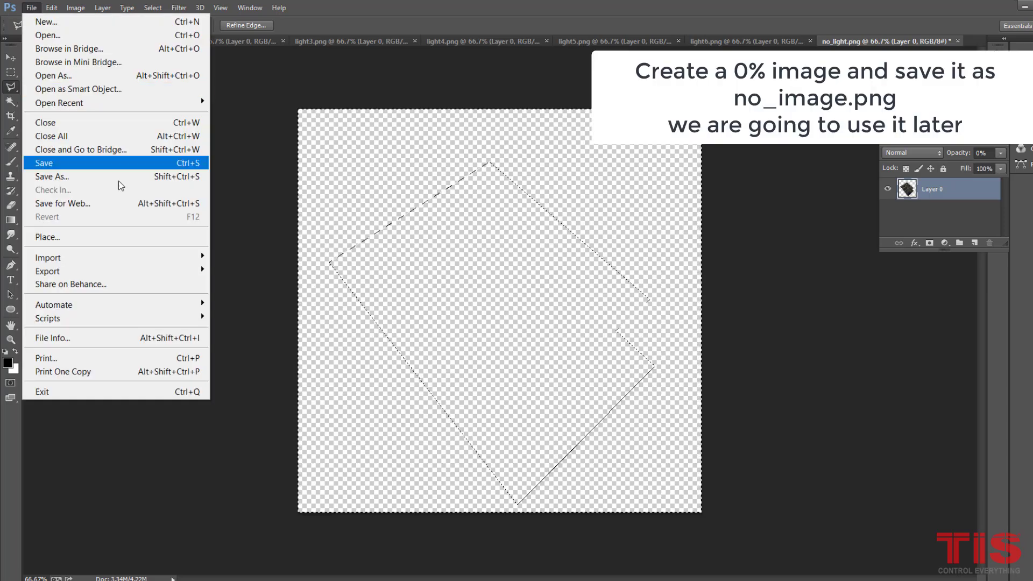
pyautogui.click(119, 179)
pyautogui.write('no_image')
pyautogui.click(309, 279)
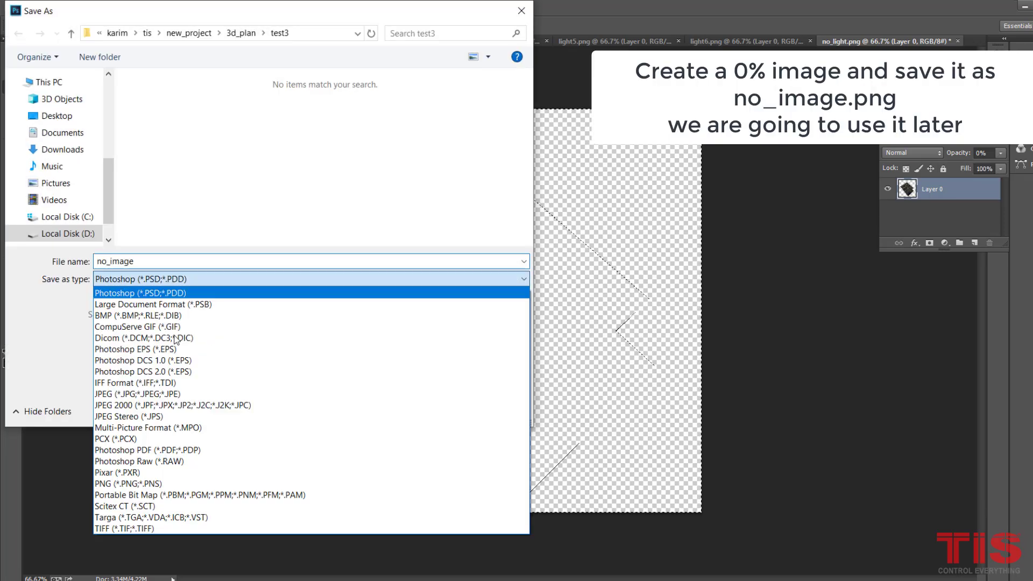
pyautogui.click(162, 477)
pyautogui.click(419, 409)
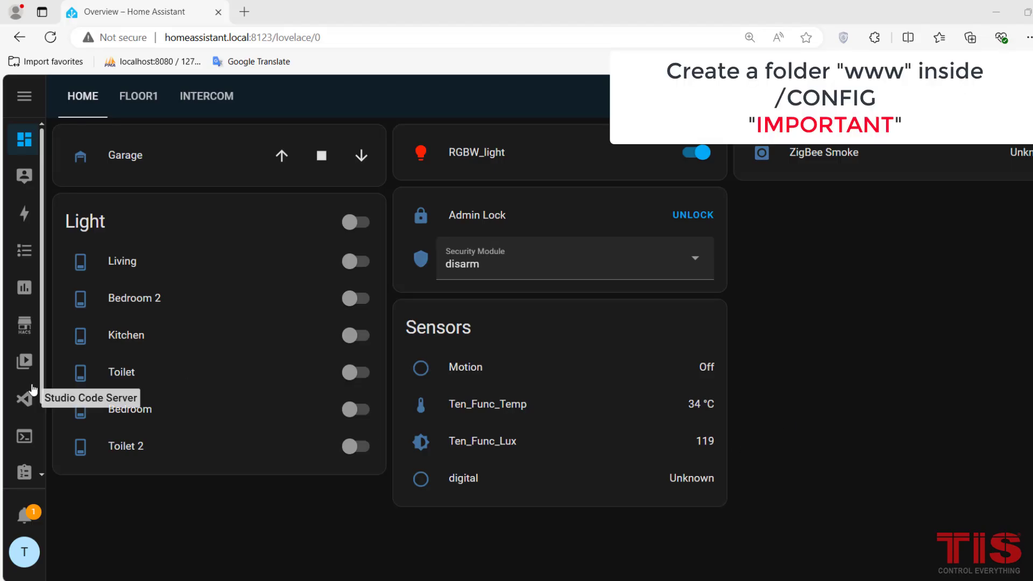
# - In Home Assistant's Studio Code Server, create a www folder inside CONFIG and copy all the test3 images into it
pyautogui.click(23, 398)
pyautogui.click(150, 139)
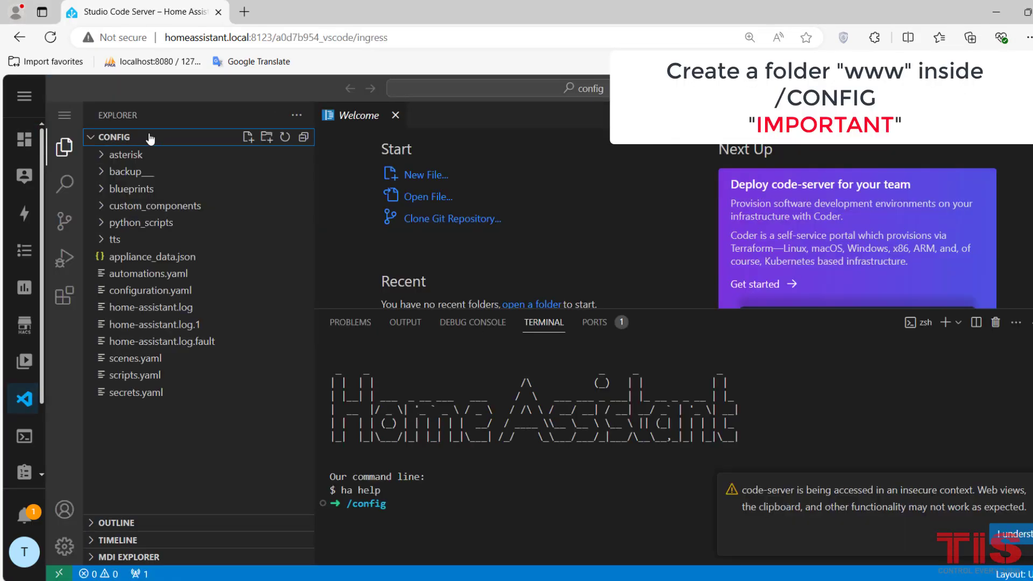
pyautogui.click(267, 137)
pyautogui.write('www')
pyautogui.press('Return')
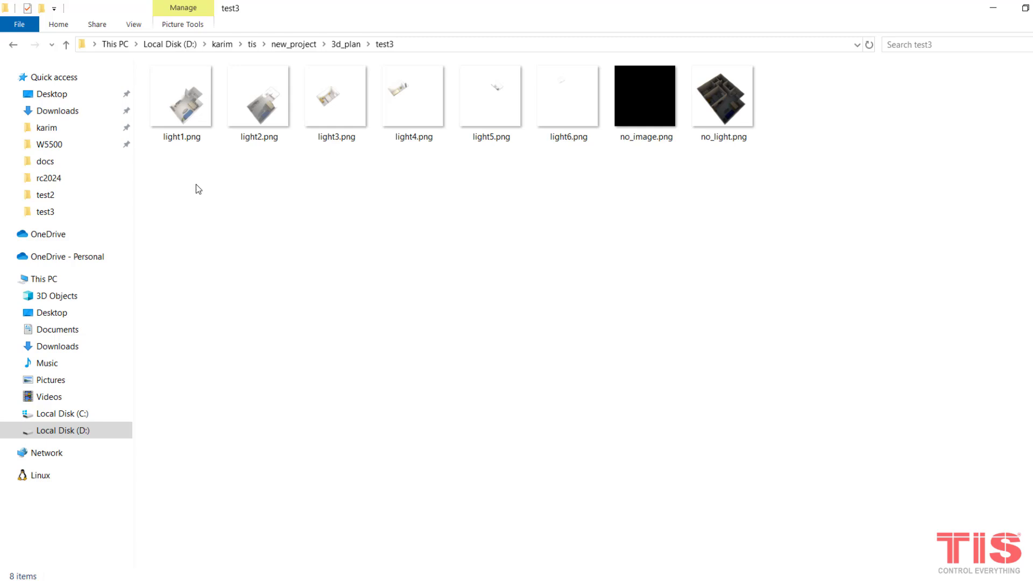
pyautogui.moveTo(196, 184); pyautogui.dragTo(750, 115)
pyautogui.moveTo(357, 107); pyautogui.dragTo(153, 271)
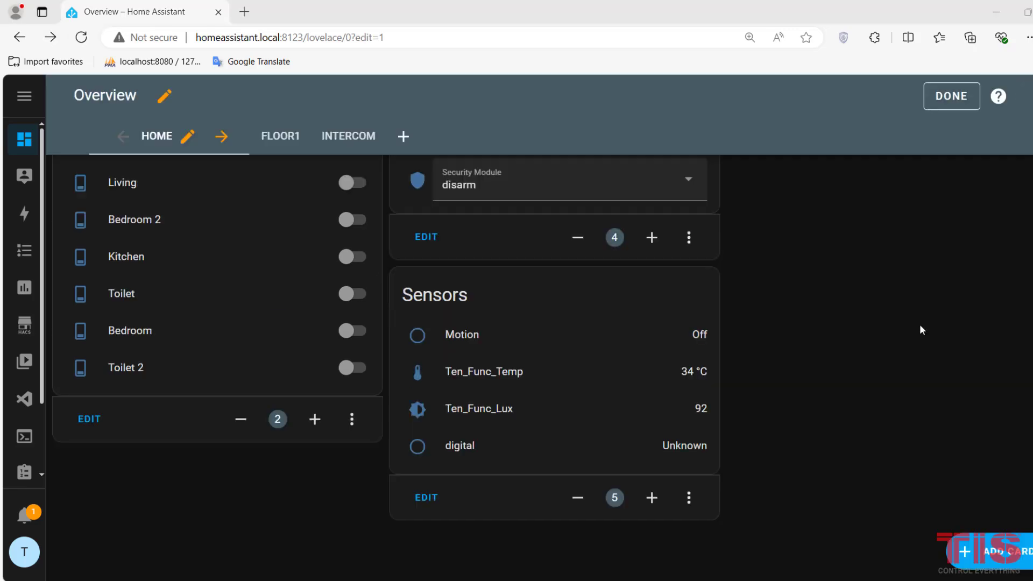
# - Add a Picture elements card to the Home view of the Overview dashboard
pyautogui.click(963, 551)
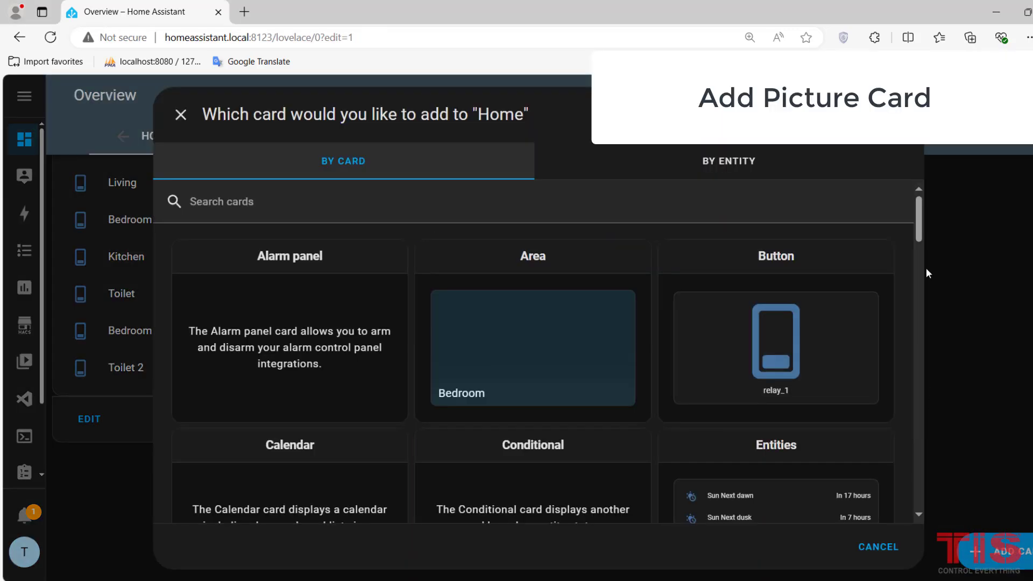
pyautogui.scroll(-15, 920, 264)
pyautogui.scroll(-2, 906, 384)
pyautogui.click(823, 385)
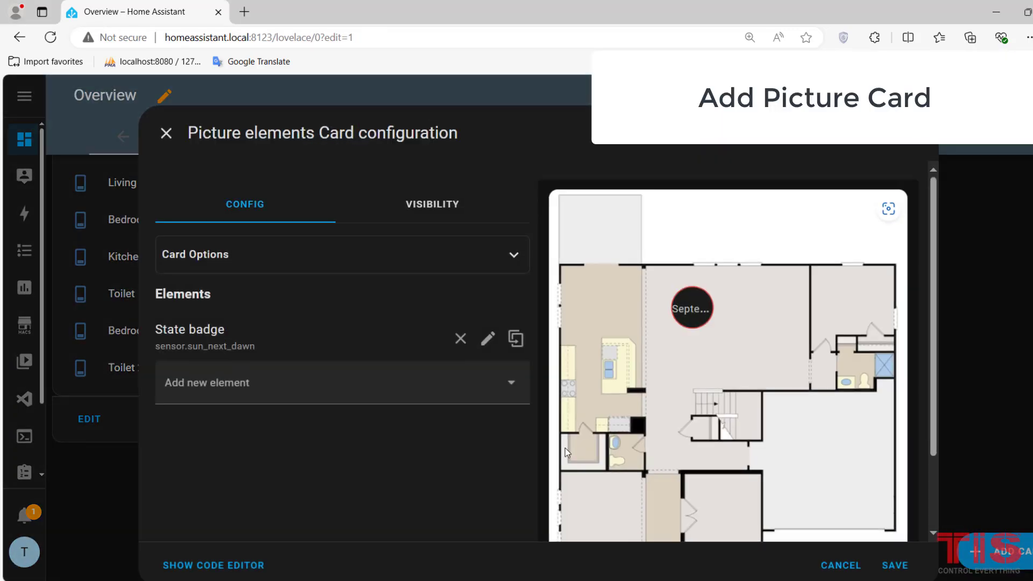
# - Replace the card's YAML: background local/no_light.png, image element for switch.rcu_1 at left 50%, top 50%, width 100%, showing local/light1.png when on, local/no_image.png when off
pyautogui.click(213, 564)
pyautogui.click(272, 411)
pyautogui.hotkey('ctrl', 'a')
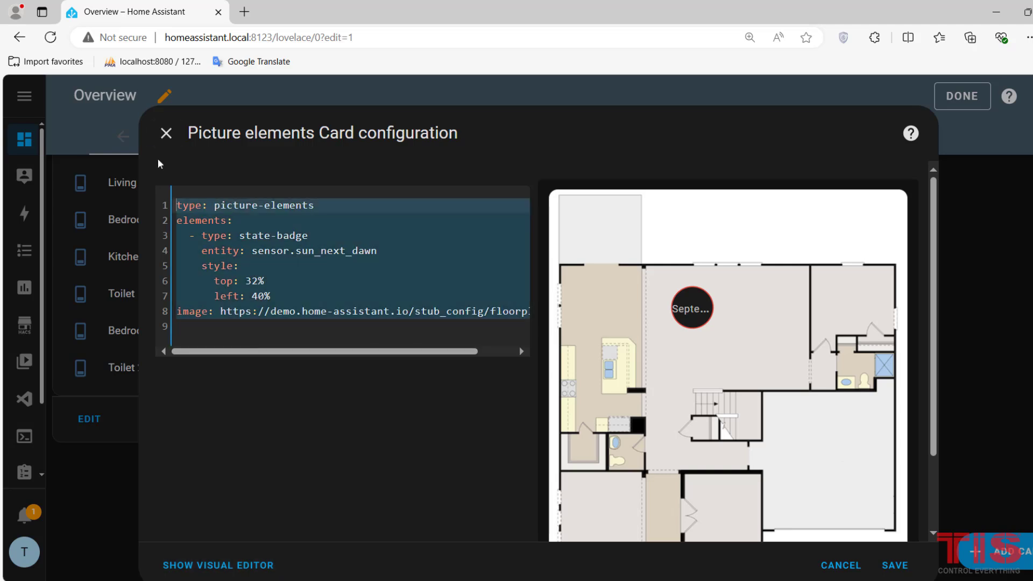
pyautogui.write("type: picture-elements image: local/no_light.png elements:   - type: image     entity: switch.rcu_1     style:       left: 50%       top: 50%       width: 100%     state_image:       'on': local/light1.png       'off': local/no_image.png")
pyautogui.click(377, 222)
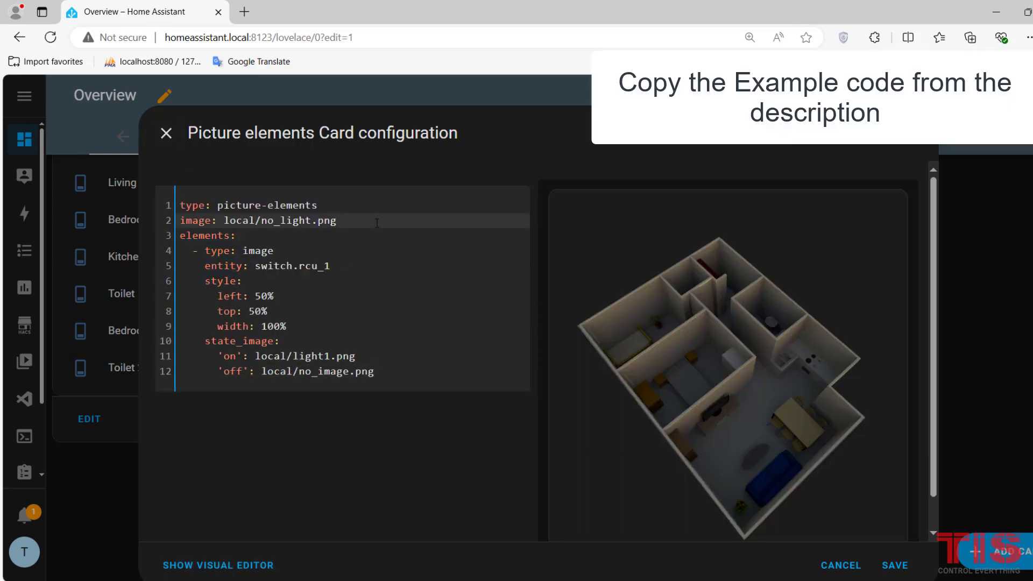
pyautogui.click(392, 373)
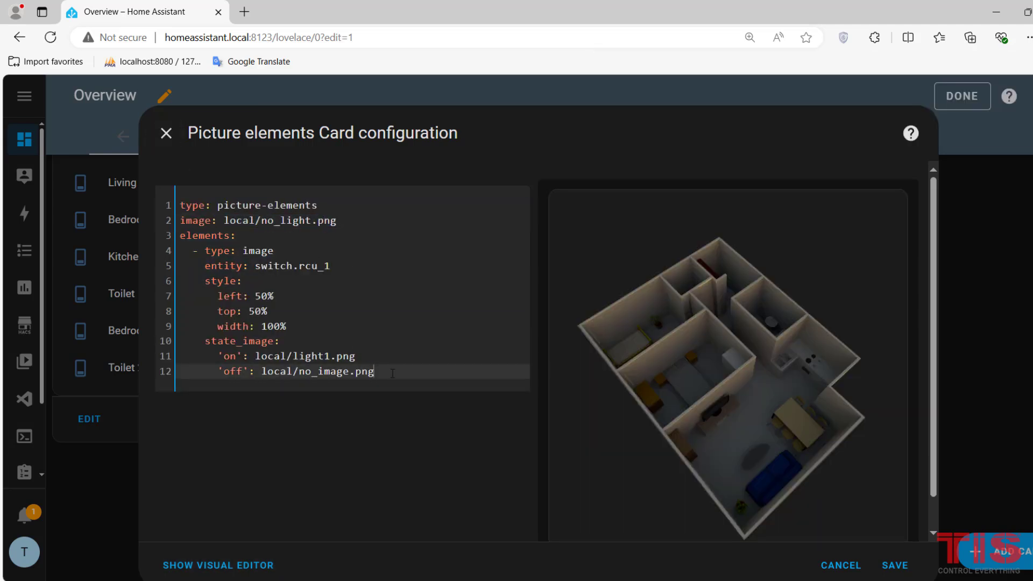
# - Re-enter the switch entity of the card's image element and save the card to the dashboard
pyautogui.moveTo(355, 356); pyautogui.dragTo(272, 356)
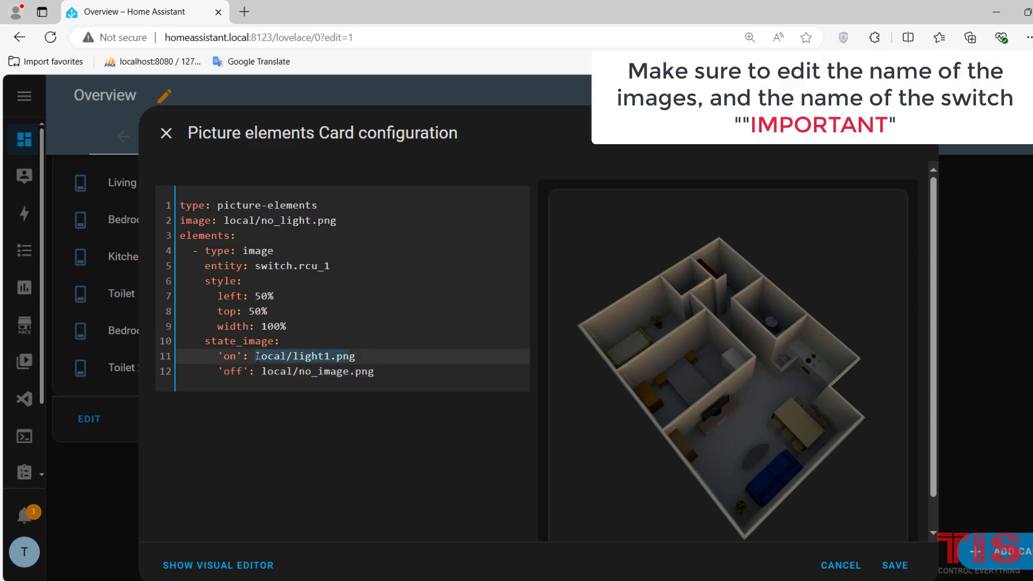
pyautogui.moveTo(330, 266); pyautogui.dragTo(299, 266)
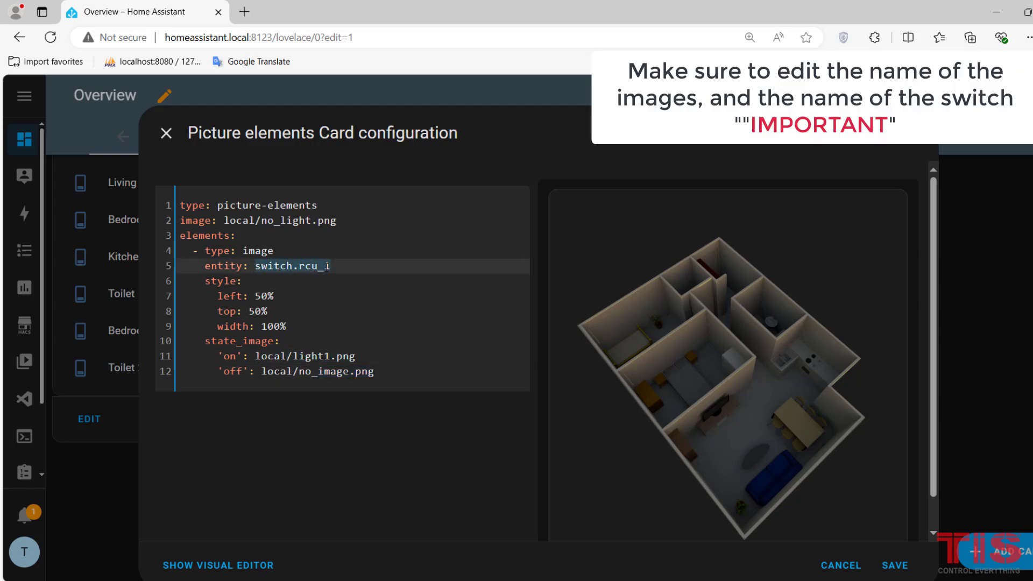
pyautogui.write('.rcu_2')
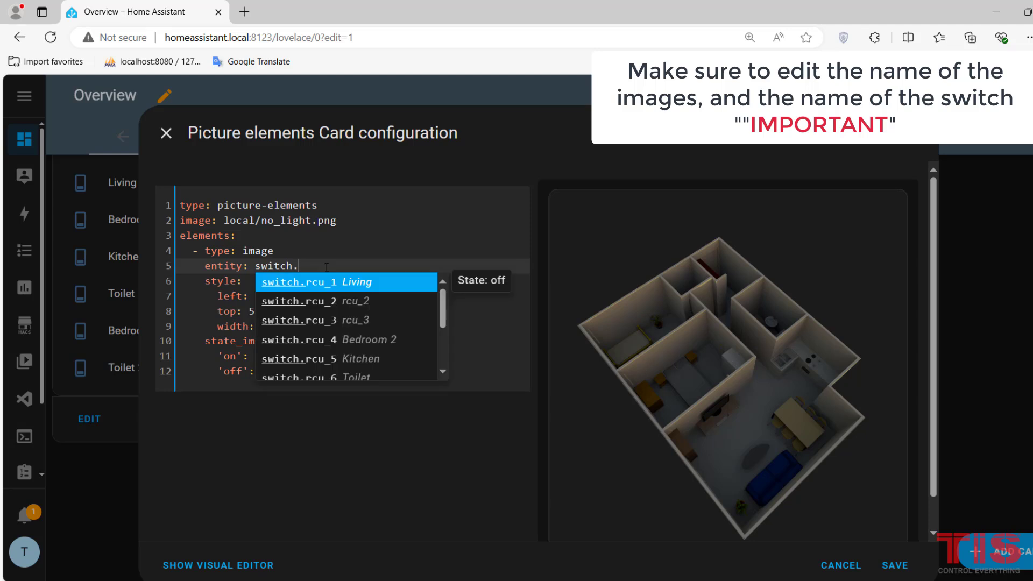
pyautogui.click(893, 564)
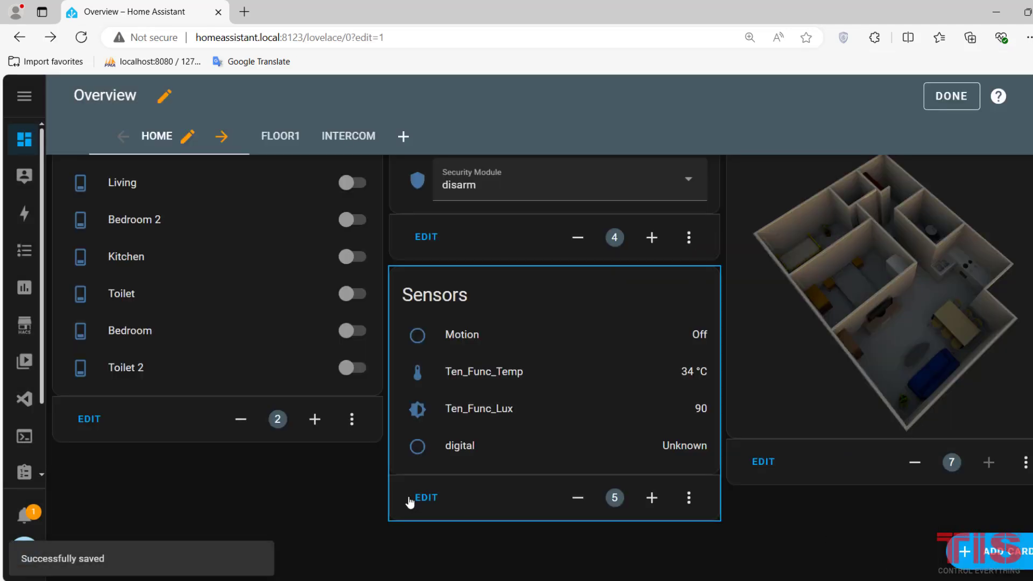
# - Toggle the Living light repeatedly to test its effect on the floor plan card
pyautogui.click(360, 254)
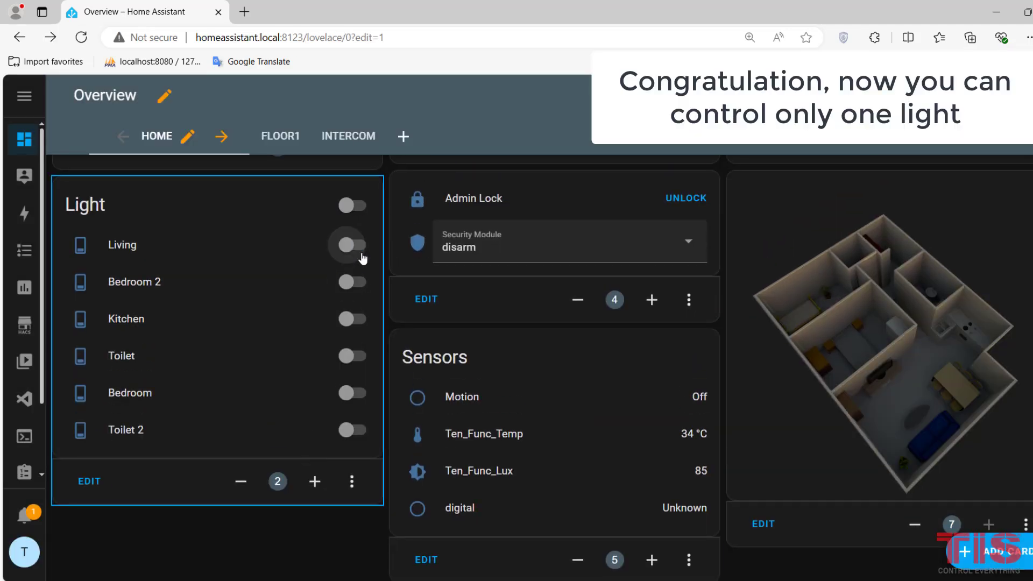
pyautogui.click(360, 254)
pyautogui.click(360, 254)
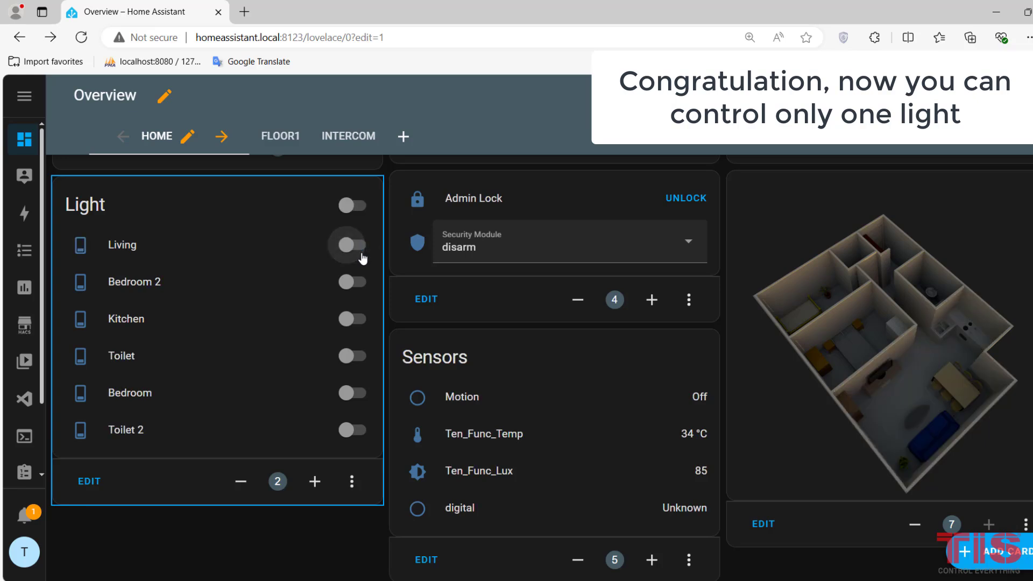
# - Copy the switch.rcu_1 image element in the floor plan card's YAML and paste it as a second element below
pyautogui.click(762, 523)
pyautogui.click(215, 564)
pyautogui.click(404, 377)
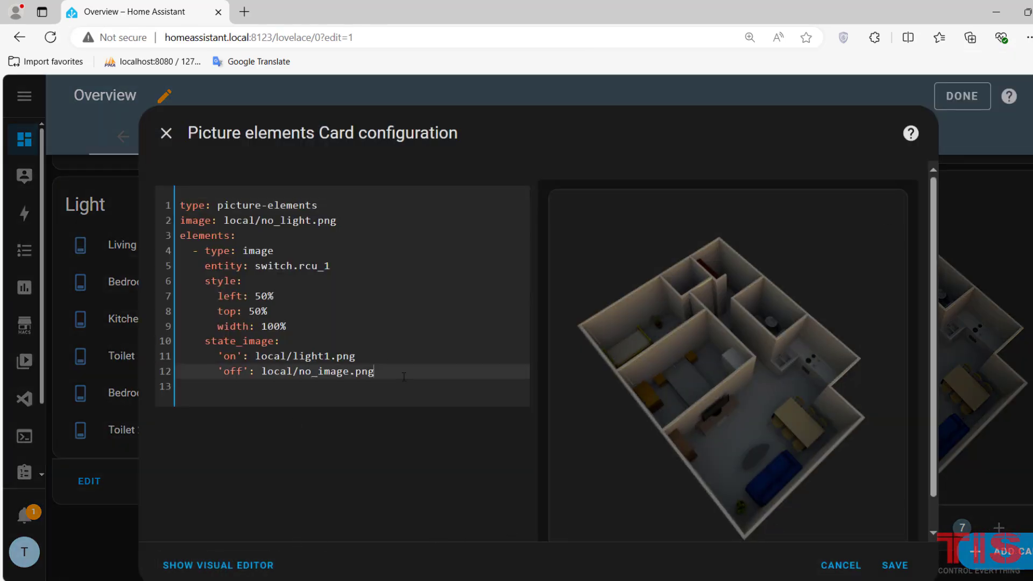
pyautogui.moveTo(374, 371); pyautogui.dragTo(199, 251)
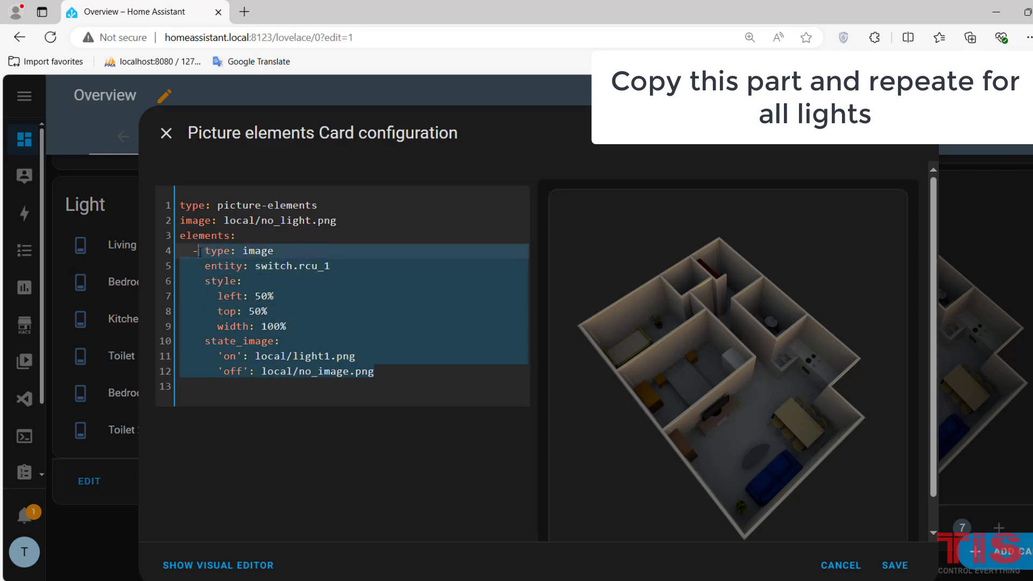
pyautogui.click(408, 376)
pyautogui.press('Return')
pyautogui.press('Return')
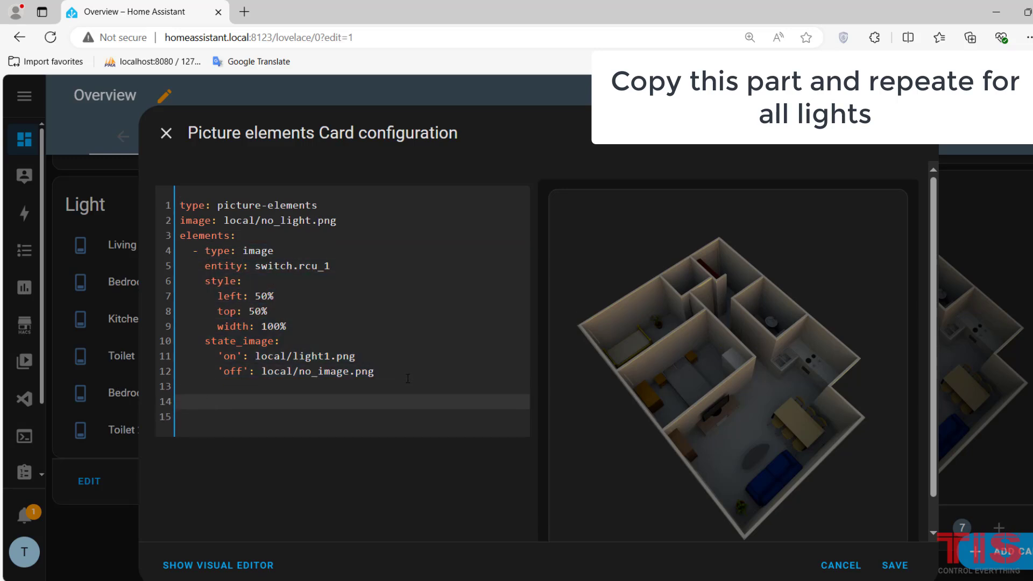
pyautogui.write("- type: image     entity: switch.rcu_1     style:       left: 50%       top: 50%       width: 100%     state_image:       'on': local/light1.png       'off': local/no_image.png")
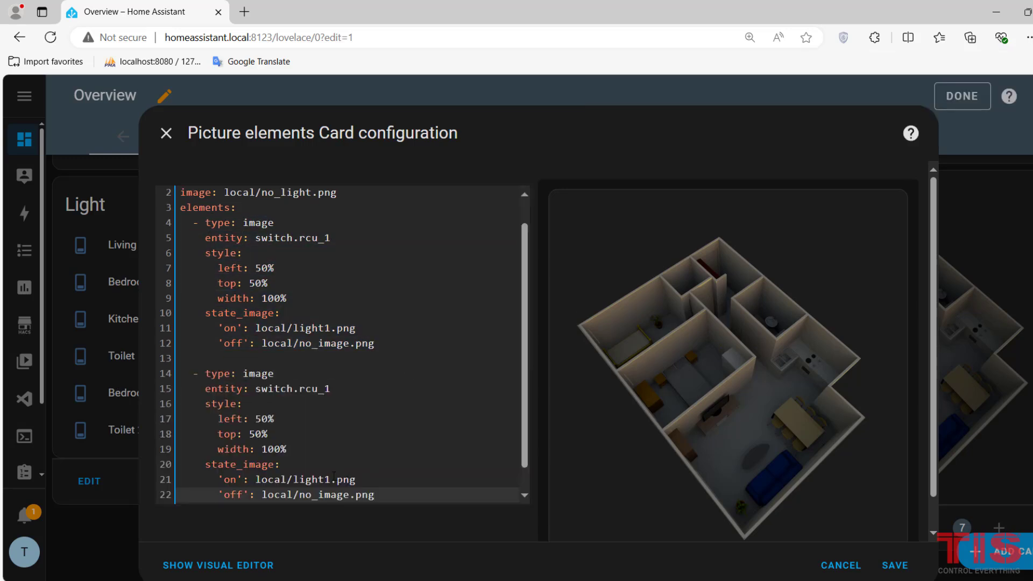
# - Set the second image element's on image to local/light2.png and its entity to switch.rcu_5 (Kitchen), and save the card
pyautogui.click(334, 477)
pyautogui.press('BackSpace')
pyautogui.click(347, 391)
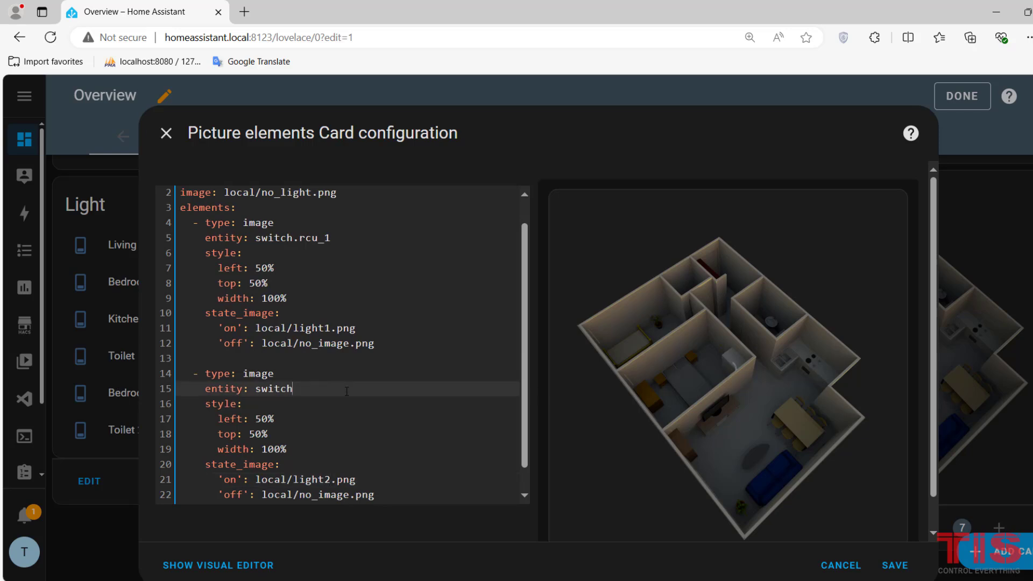
pyautogui.write('.')
pyautogui.press('Escape')
pyautogui.hotkey('ctrl', 'space')
pyautogui.press('Down')
pyautogui.press('Down')
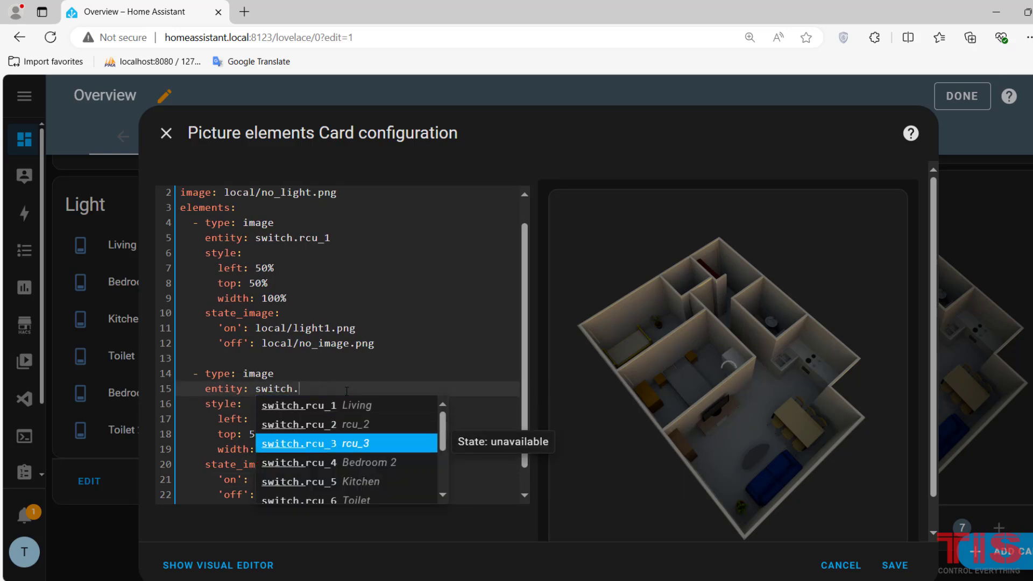
pyautogui.press('Down')
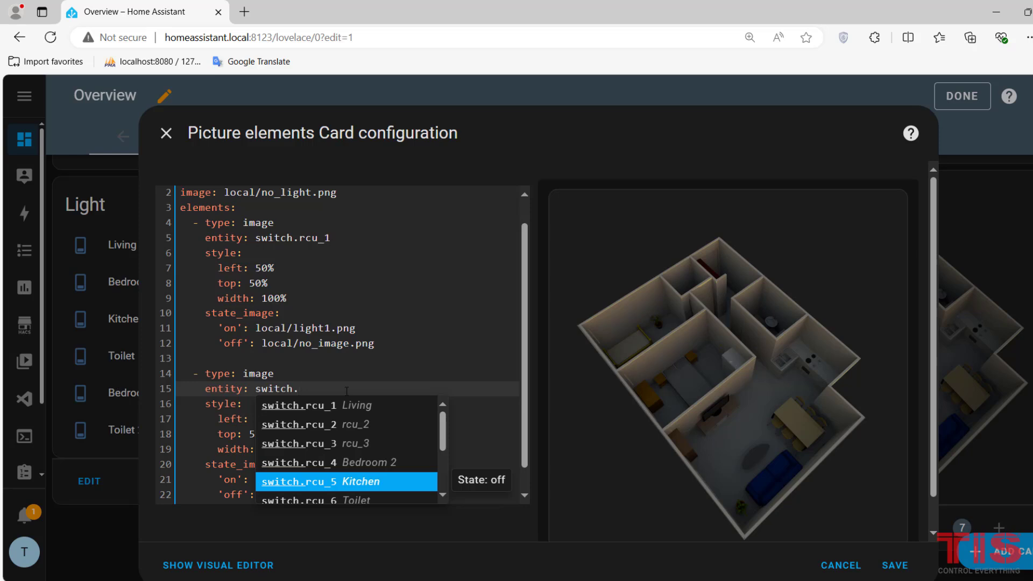
pyautogui.press('Return')
pyautogui.click(899, 565)
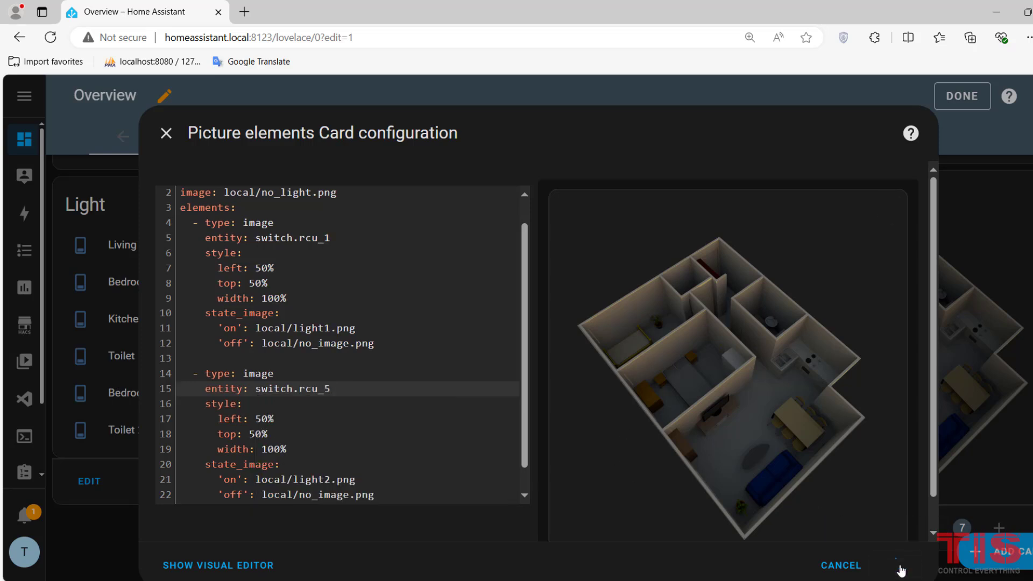
# - Toggle the Kitchen light repeatedly to test its effect on the floor plan card
pyautogui.click(343, 326)
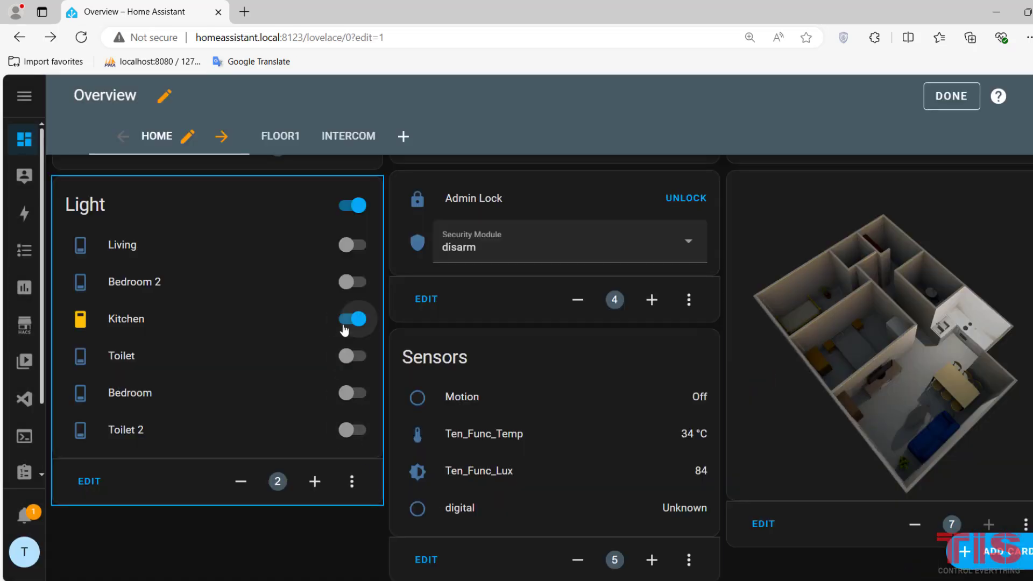
pyautogui.click(343, 326)
pyautogui.click(343, 326)
pyautogui.click(343, 326)
# - Append four more copies of the switch.rcu_1 image element to the end of the floor plan card's YAML
pyautogui.click(764, 523)
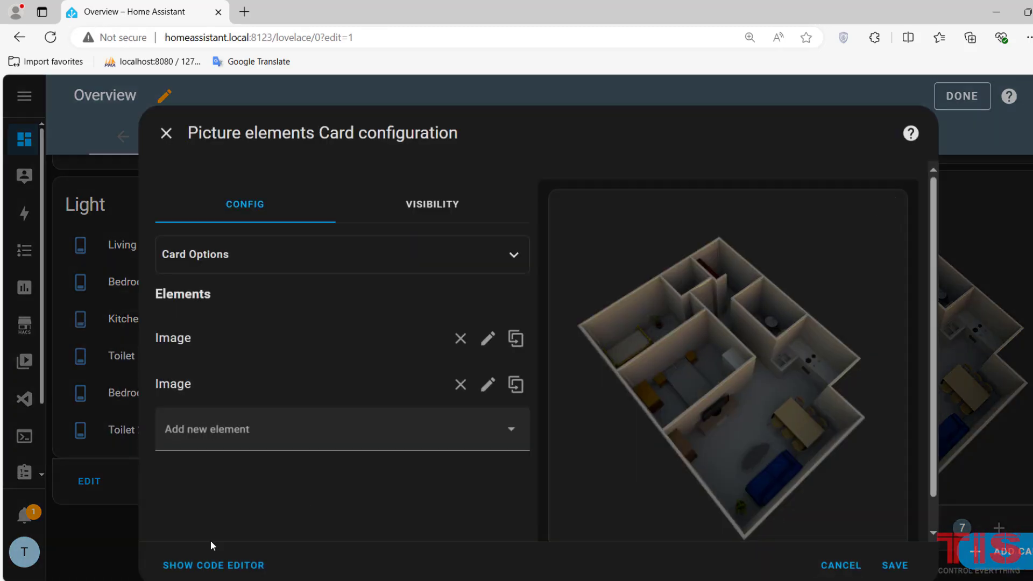
pyautogui.click(218, 563)
pyautogui.scroll(-3, 344, 376)
pyautogui.click(395, 468)
pyautogui.press('Return')
pyautogui.write("- type: image   entity: switch.rcu_1   style:     left: 50%     top: 50%     width: 100%   state_image:     'on': local/light1.png     'off': local/no_image.png")
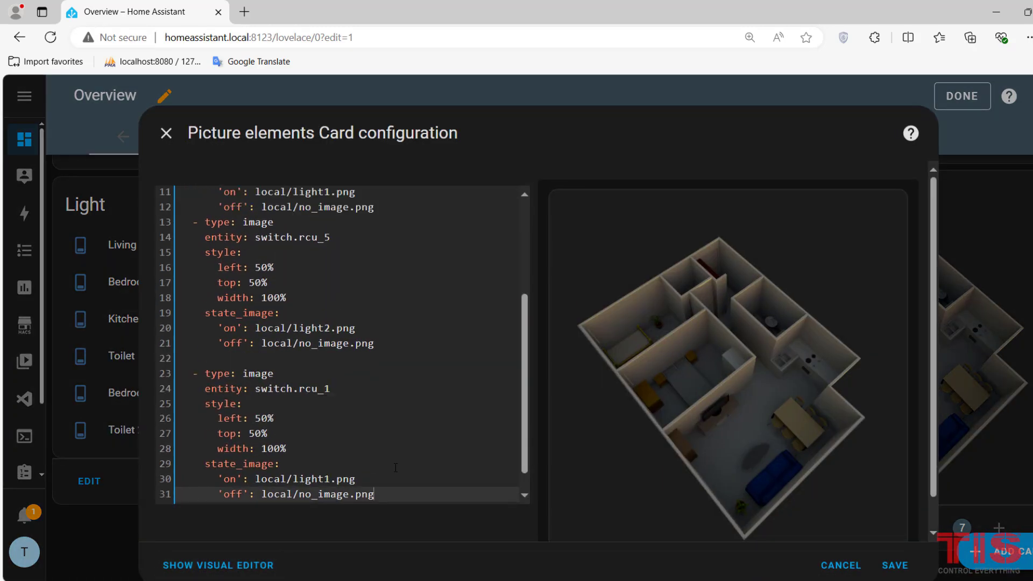
pyautogui.press('Return')
pyautogui.write("- type: image     entity: switch.rcu_1     style:       left: 50%       top: 50%       width: 100%     state_image:       'on': local/light1.png       'off': local/no_image.png")
pyautogui.press('Return')
pyautogui.write("- type: image     entity: switch.rcu_1     style:       left: 50%       top: 50%       width: 100%     state_image:       'on': local/light1.png       'off': local/no_image.png")
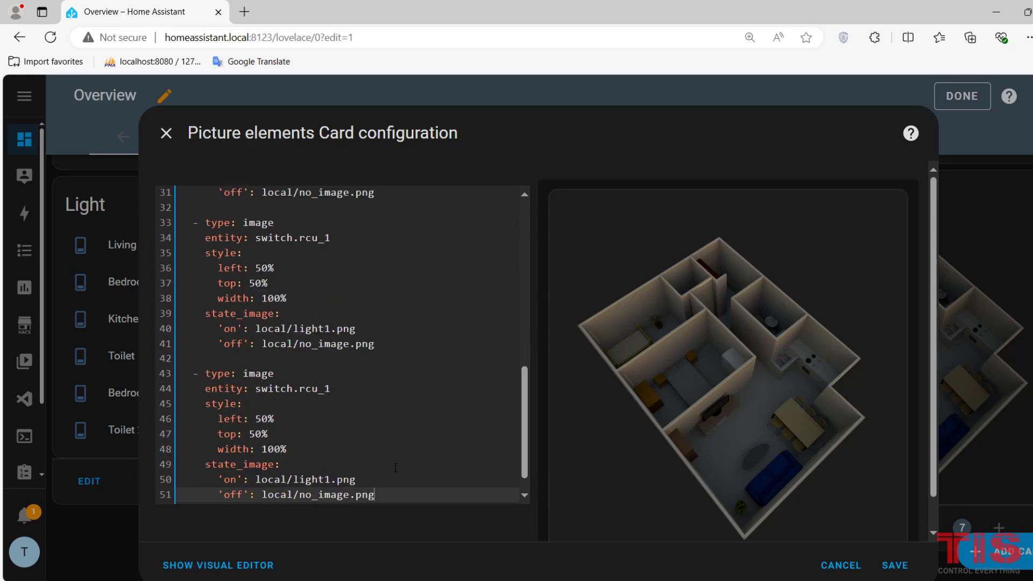
pyautogui.press('Return')
pyautogui.write("- type: image     entity: switch.rcu_1     style:       left: 50%       top: 50%       width: 100%     state_image:       'on': local/light1.png       'off': local/no_image.png")
# - Set the third image element's entity to switch.rcu_7 (Bedroom)
pyautogui.scroll(10, 395, 467)
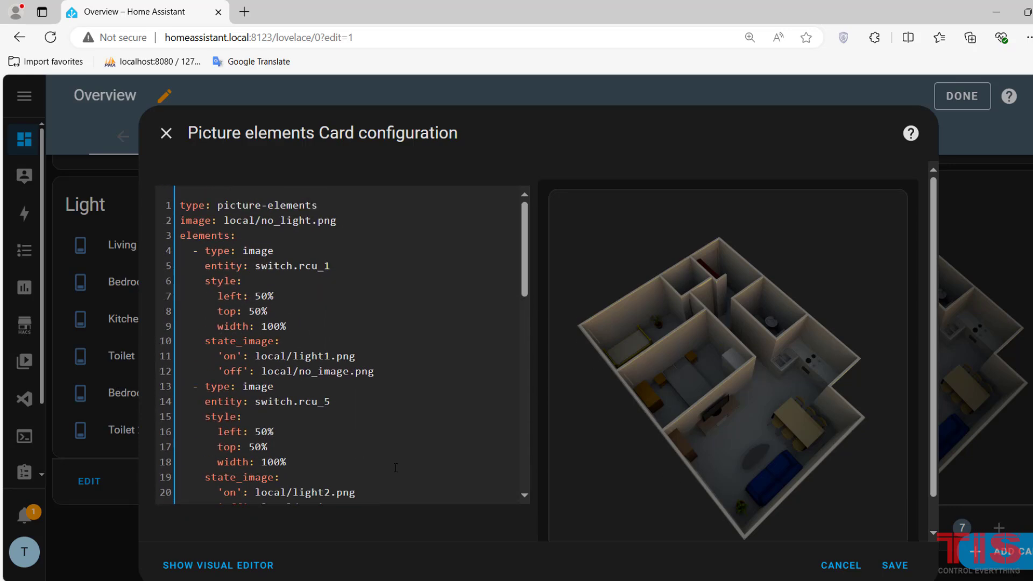
pyautogui.scroll(-3, 395, 467)
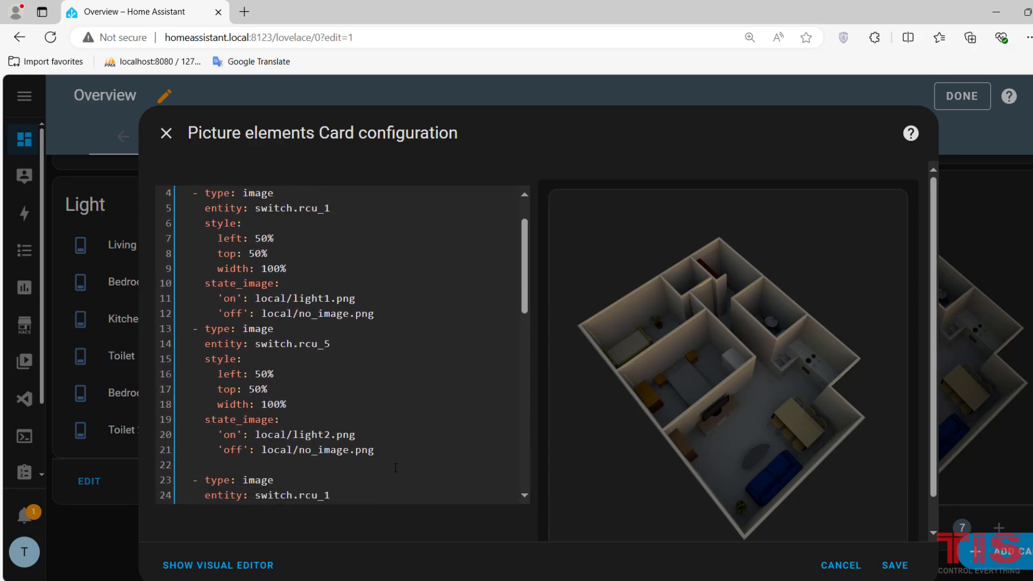
pyautogui.click(359, 386)
pyautogui.press('BackSpace')
pyautogui.press('BackSpace')
pyautogui.press('BackSpace')
pyautogui.press('BackSpace')
pyautogui.press('BackSpace')
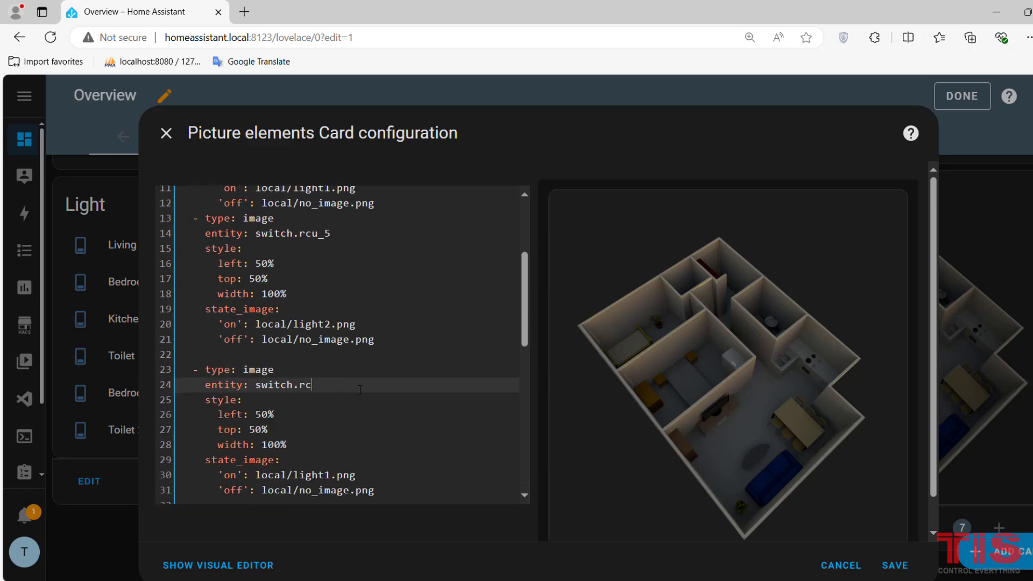
pyautogui.press('Down')
pyautogui.press('Down')
pyautogui.press('Down')
pyautogui.press('Down')
pyautogui.press('Down')
pyautogui.press('Down')
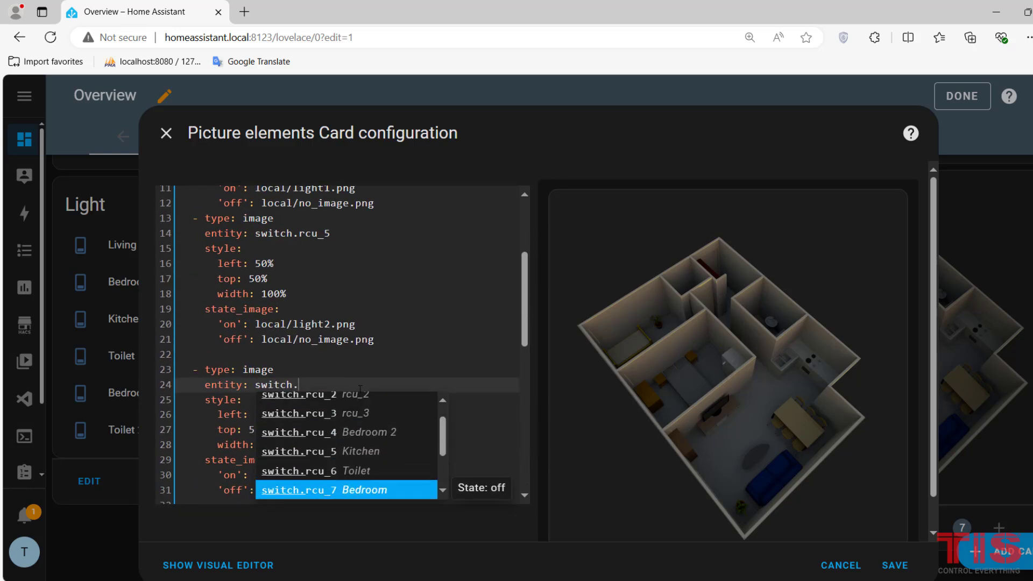
pyautogui.press('Return')
# - Set the on image of the switch.rcu_7 element to local/light3.png
pyautogui.press('Down')
pyautogui.press('Down')
pyautogui.press('Down')
pyautogui.press('Down')
pyautogui.press('Down')
pyautogui.press('Down')
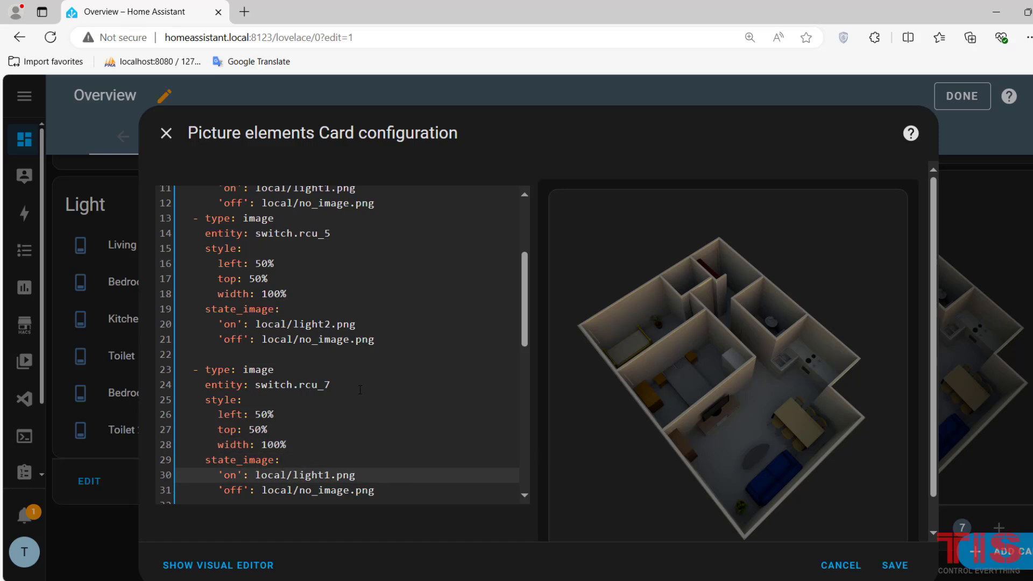
pyautogui.press('BackSpace')
pyautogui.write('3')
# - Set the fourth image element's entity to switch.rcu_4
pyautogui.press('Down')
pyautogui.press('Down')
pyautogui.press('Down')
pyautogui.press('Down')
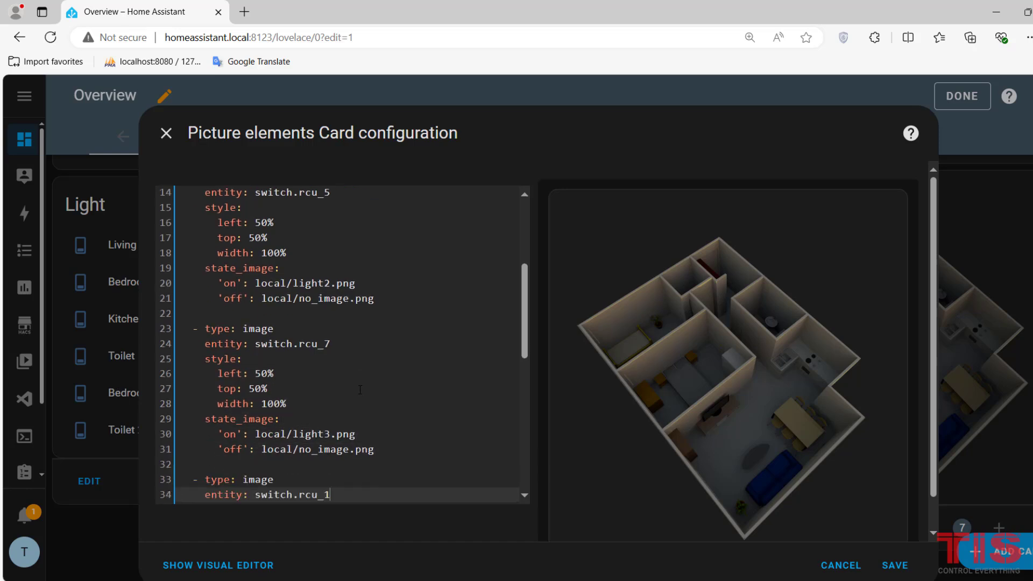
pyautogui.press('BackSpace')
pyautogui.press('BackSpace')
pyautogui.press('BackSpace')
pyautogui.press('BackSpace')
pyautogui.press('BackSpace')
pyautogui.press('BackSpace')
pyautogui.write('.')
pyautogui.press('Down')
pyautogui.press('Down')
pyautogui.press('Down')
pyautogui.press('Return')
# - Set the on image of the switch.rcu_4 element to local/light4.png
pyautogui.press('Down')
pyautogui.press('Down')
pyautogui.press('Down')
pyautogui.press('Down')
pyautogui.press('Down')
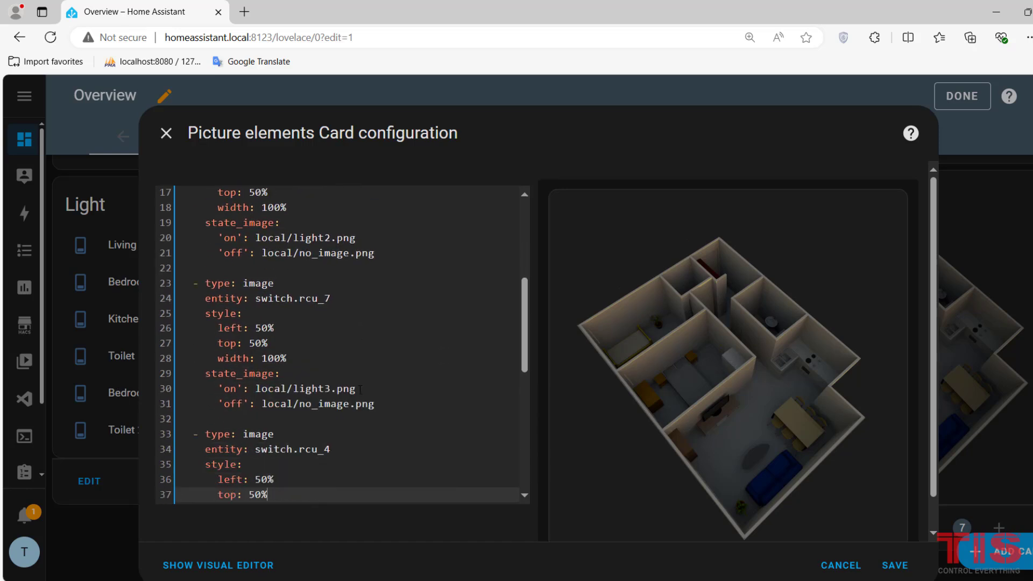
pyautogui.press('Down')
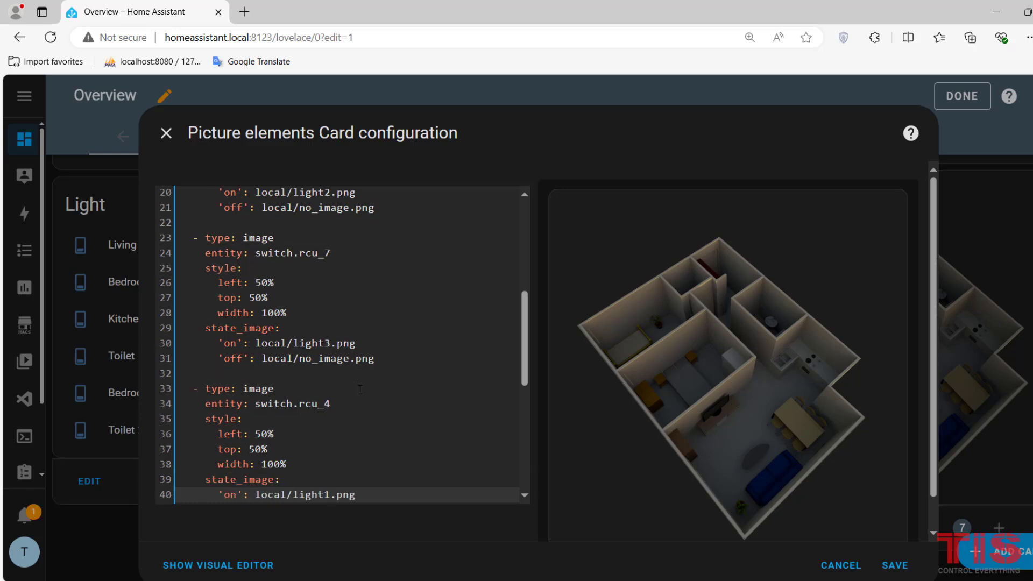
pyautogui.press('BackSpace')
pyautogui.write('4')
# - Set the fifth image element's entity to switch.rcu_6 (Toilet)
pyautogui.press('Down')
pyautogui.press('Down')
pyautogui.press('Down')
pyautogui.press('Down')
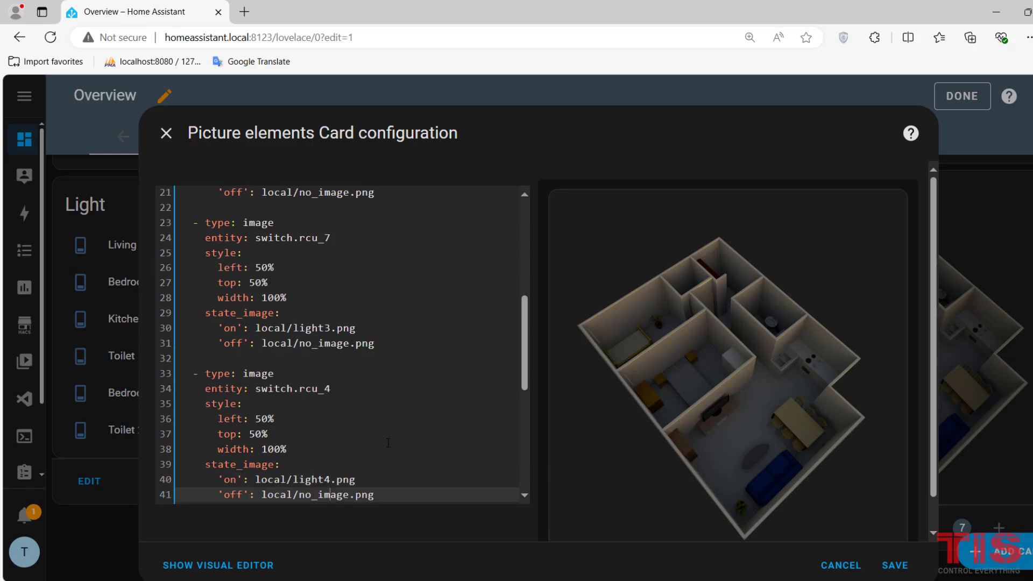
pyautogui.press('BackSpace')
pyautogui.press('BackSpace')
pyautogui.press('BackSpace')
pyautogui.press('BackSpace')
pyautogui.press('BackSpace')
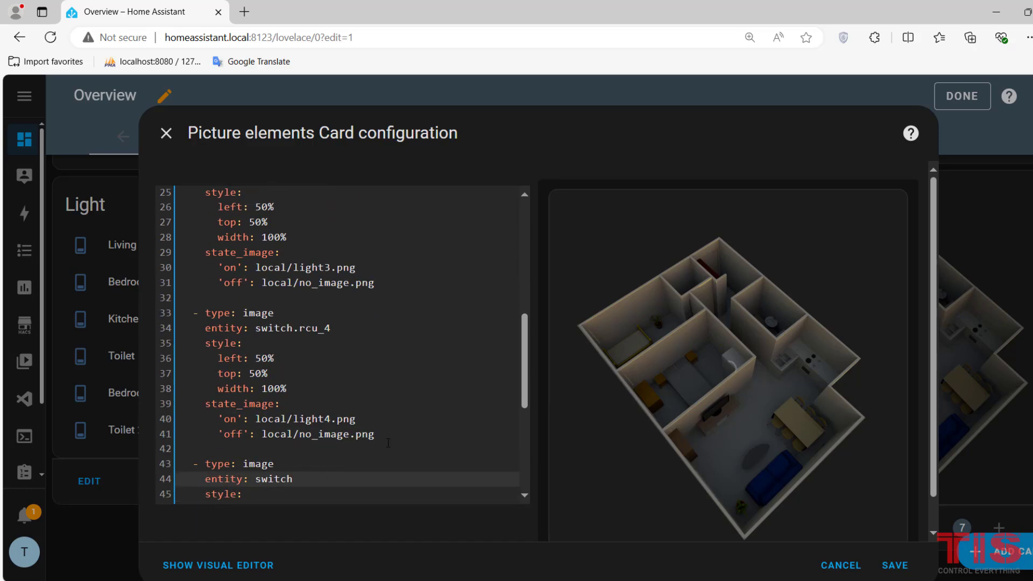
pyautogui.write('.')
pyautogui.press('Down')
pyautogui.press('Down')
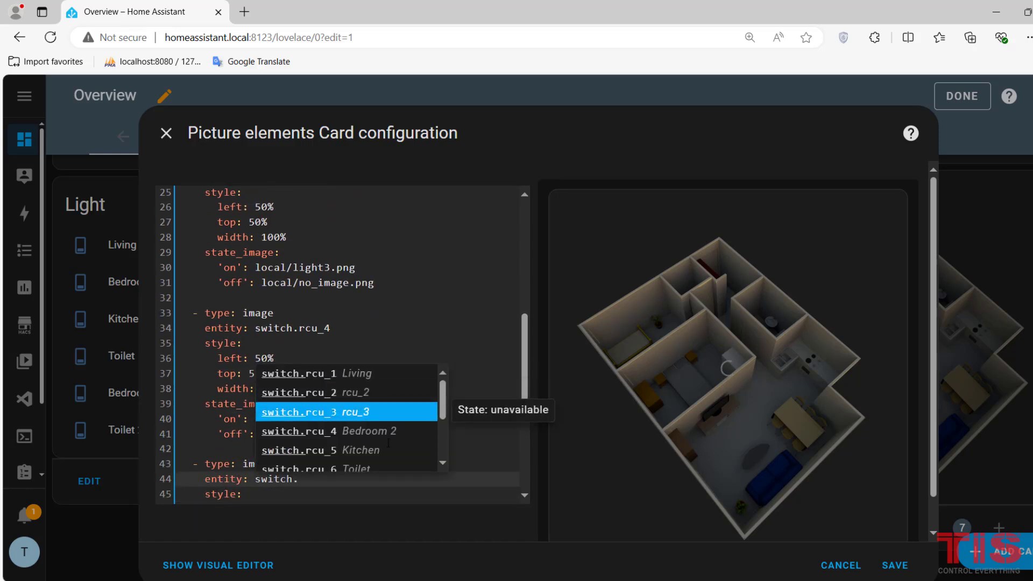
pyautogui.press('Down')
pyautogui.press('Down')
pyautogui.press('Down')
pyautogui.press('Return')
# - Set the on image of the switch.rcu_6 element to local/light5.png
pyautogui.scroll(-5, 388, 442)
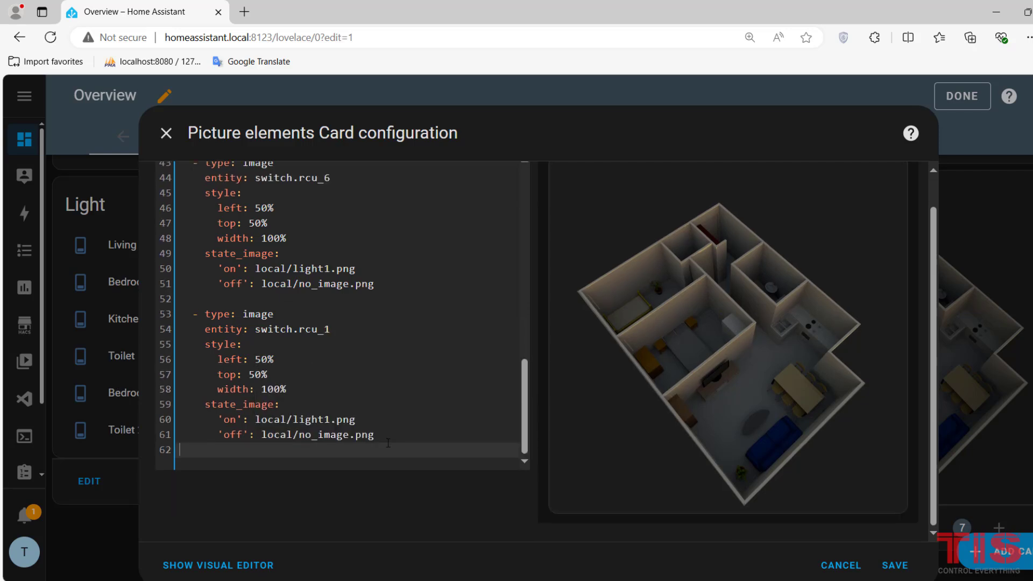
pyautogui.click(388, 442)
pyautogui.press('Up')
pyautogui.press('Up')
pyautogui.press('Up')
pyautogui.press('Up')
pyautogui.press('Up')
pyautogui.press('Up')
pyautogui.press('Up')
pyautogui.press('Up')
pyautogui.press('Up')
pyautogui.press('Up')
pyautogui.press('Up')
pyautogui.press('Delete')
pyautogui.write('5')
# - Set the on image of the last image element to local/light6.png
pyautogui.press('Down')
pyautogui.press('Down')
pyautogui.press('Down')
pyautogui.press('Down')
pyautogui.press('Down')
pyautogui.press('Down')
pyautogui.press('Down')
pyautogui.press('Down')
pyautogui.press('Down')
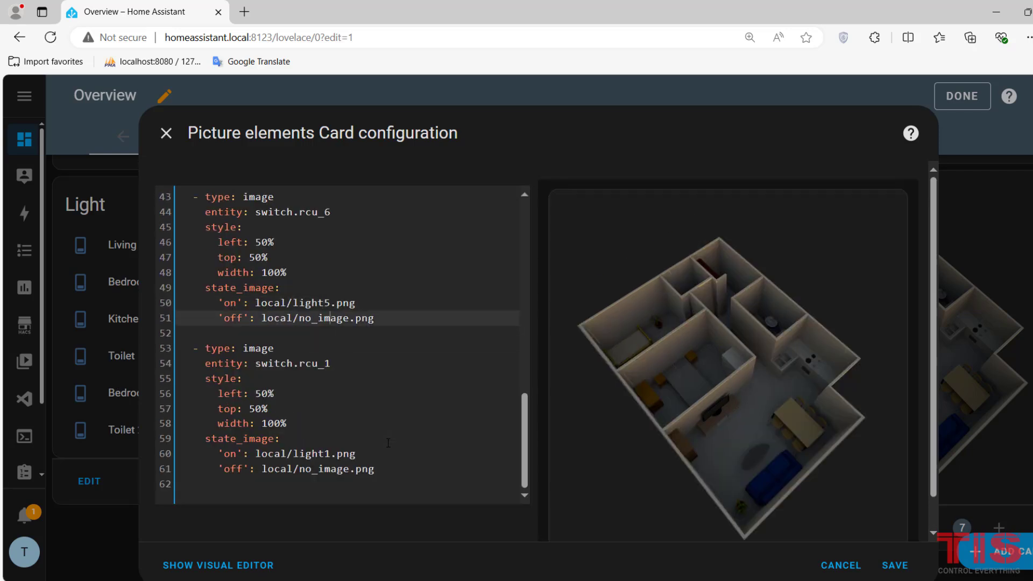
pyautogui.press('Down')
pyautogui.press('Right')
pyautogui.press('Right')
pyautogui.press('Right')
pyautogui.press('Right')
pyautogui.press('Right')
pyautogui.press('Right')
pyautogui.press('Right')
pyautogui.press('Delete')
pyautogui.write('6')
# - Replace the last image element's switch entity, then save the card and finish editing the dashboard
pyautogui.press('Up')
pyautogui.press('Up')
pyautogui.press('Up')
pyautogui.press('Up')
pyautogui.press('Up')
pyautogui.press('Up')
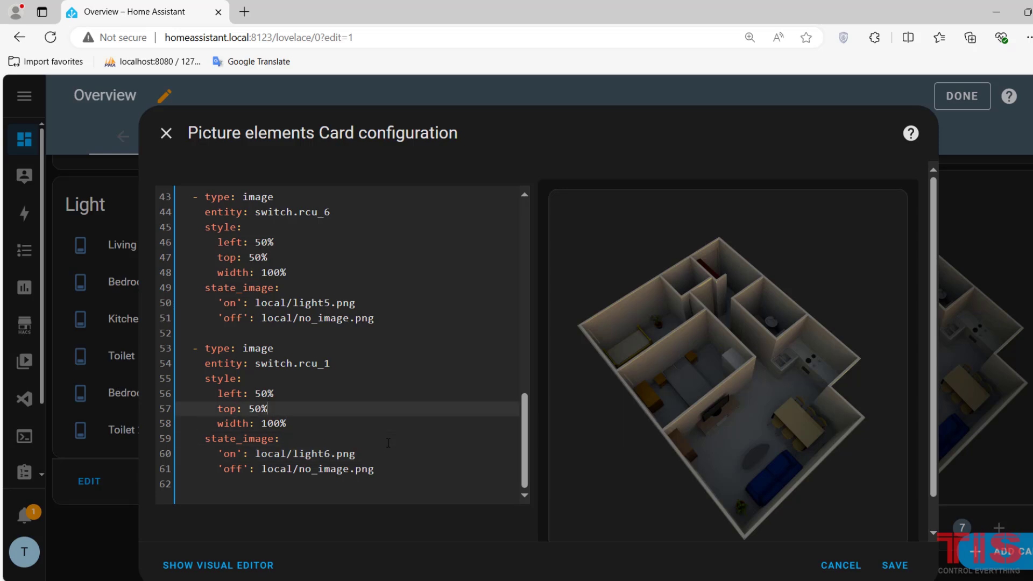
pyautogui.press('BackSpace')
pyautogui.write('.')
pyautogui.press('Down')
pyautogui.press('Down')
pyautogui.press('Down')
pyautogui.press('Down')
pyautogui.press('Down')
pyautogui.press('Down')
pyautogui.press('Down')
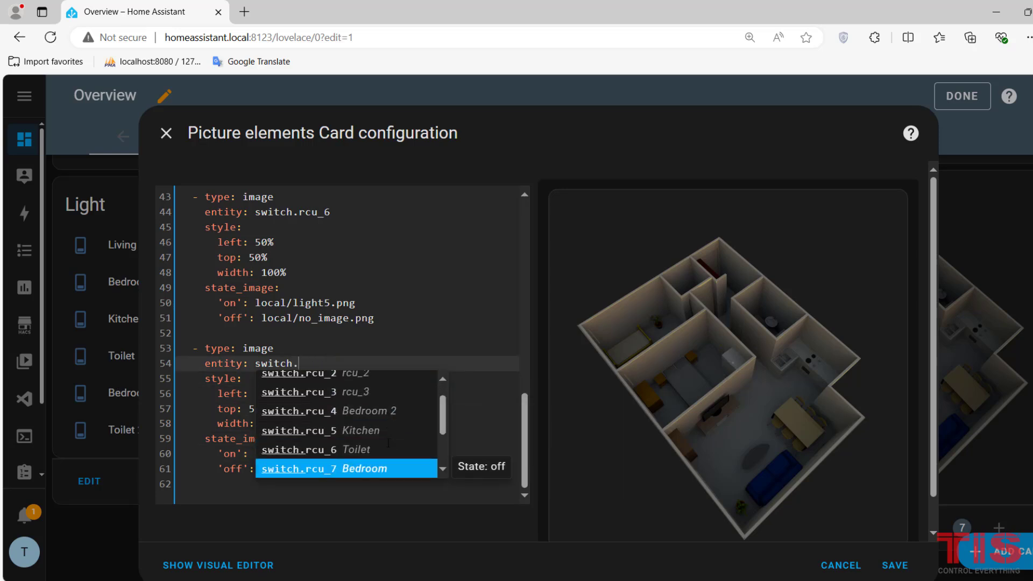
pyautogui.press('Return')
pyautogui.click(897, 566)
pyautogui.click(943, 102)
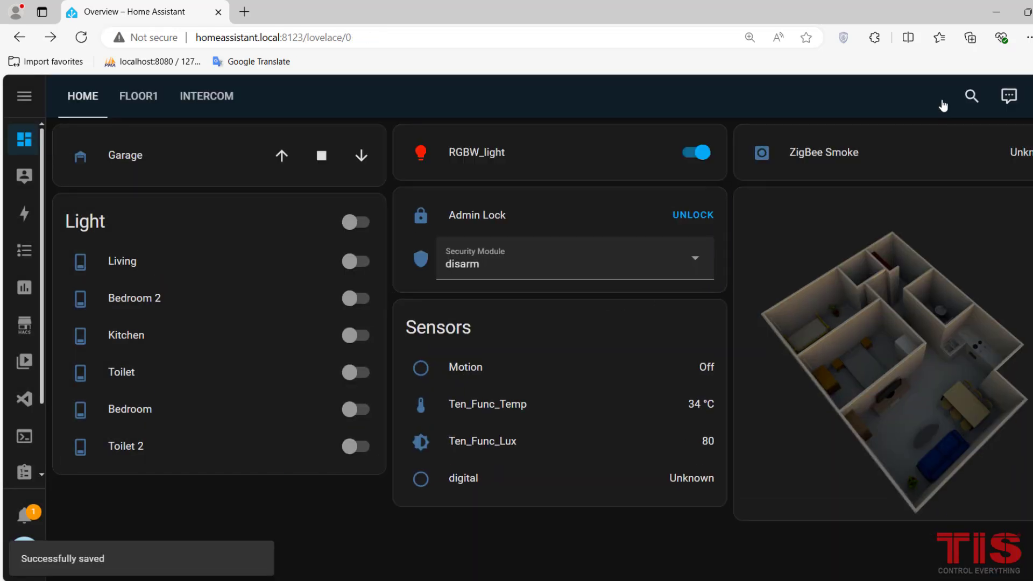
# - Turn on the Living, Bedroom 2, Kitchen, Toilet, Bedroom and Toilet 2 lights one after another to test the floor plan
pyautogui.click(355, 272)
pyautogui.click(354, 298)
pyautogui.click(354, 336)
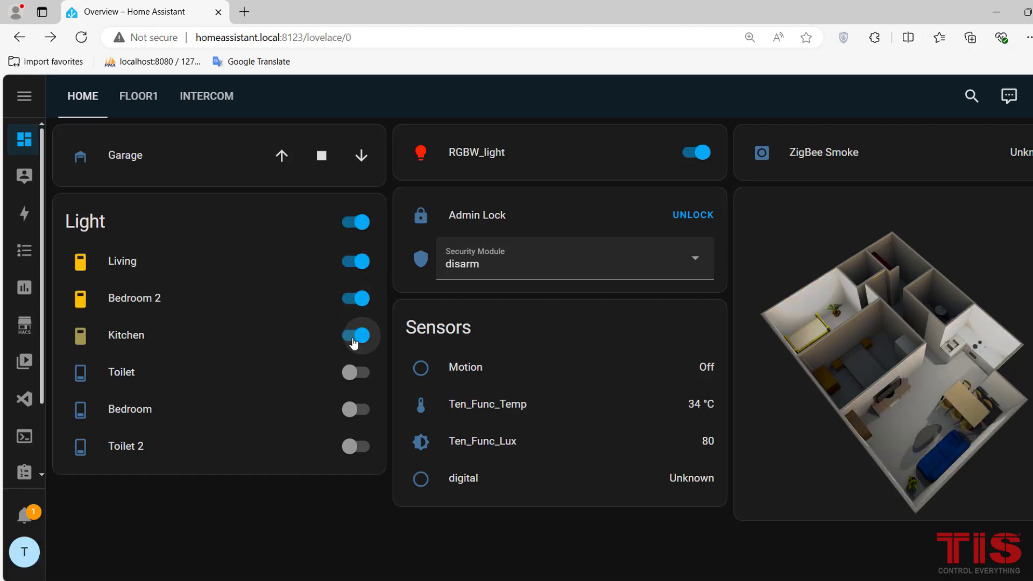
pyautogui.click(354, 371)
pyautogui.click(356, 408)
pyautogui.click(355, 449)
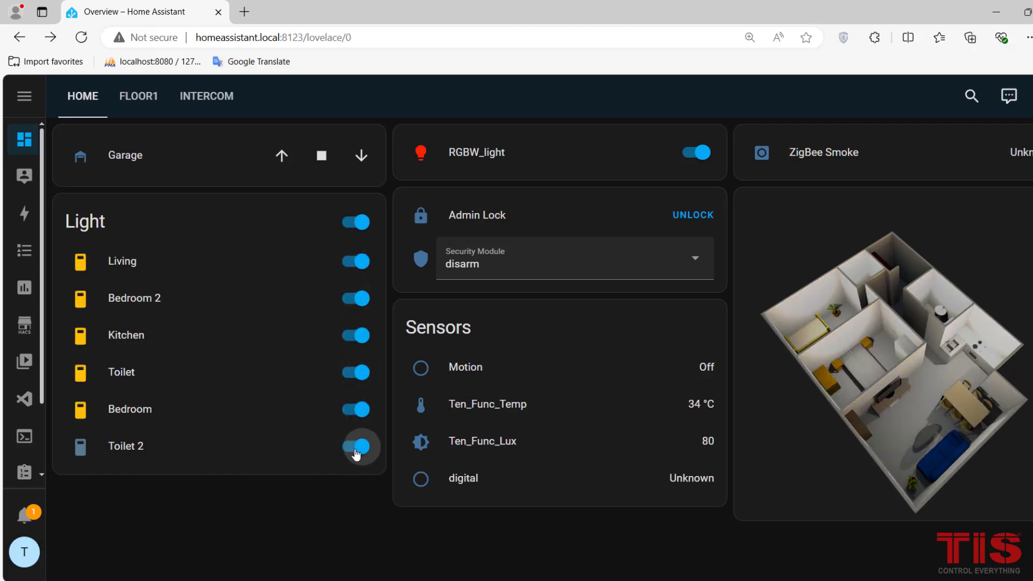
# - Toggle the Kitchen light repeatedly and switch off the Living light to check the floor plan's response
pyautogui.click(362, 335)
pyautogui.click(361, 338)
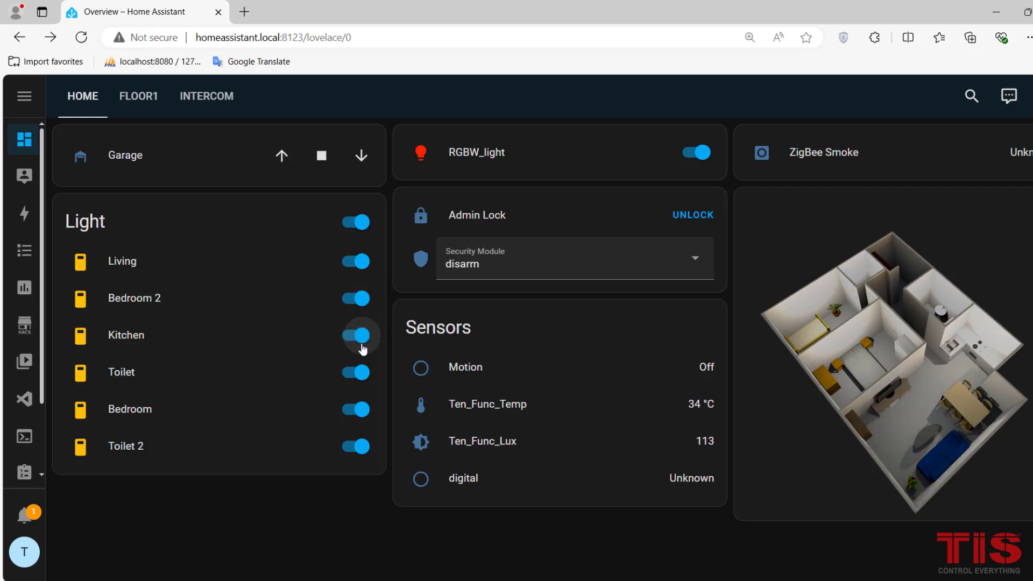
pyautogui.click(361, 338)
pyautogui.click(360, 334)
pyautogui.click(355, 261)
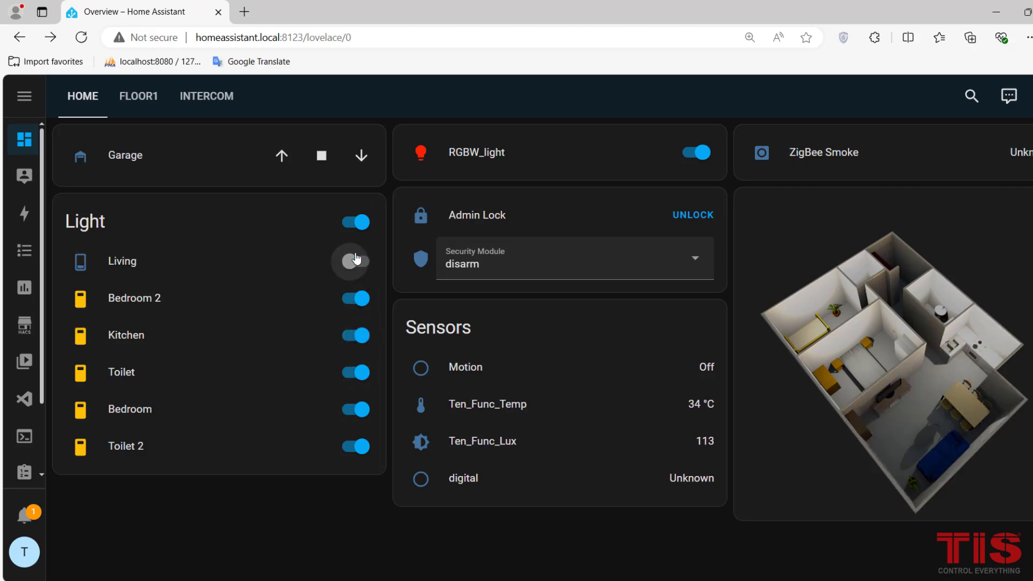
# - Turn the Living light back on, then switch off the Bedroom, Toilet 2, Toilet and Kitchen lights one by one
pyautogui.click(355, 261)
pyautogui.click(356, 409)
pyautogui.click(355, 446)
pyautogui.click(360, 373)
pyautogui.click(359, 335)
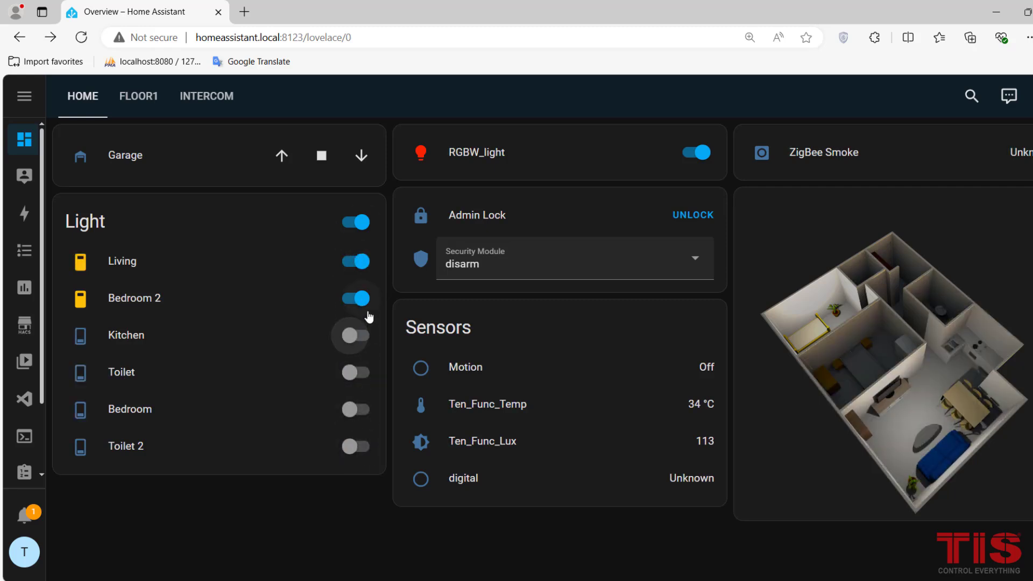
# - Switch off the Bedroom 2 and Living lights, then toggle the whole Light group, leaving every room light off
pyautogui.click(360, 298)
pyautogui.click(360, 262)
pyautogui.click(361, 220)
pyautogui.click(361, 220)
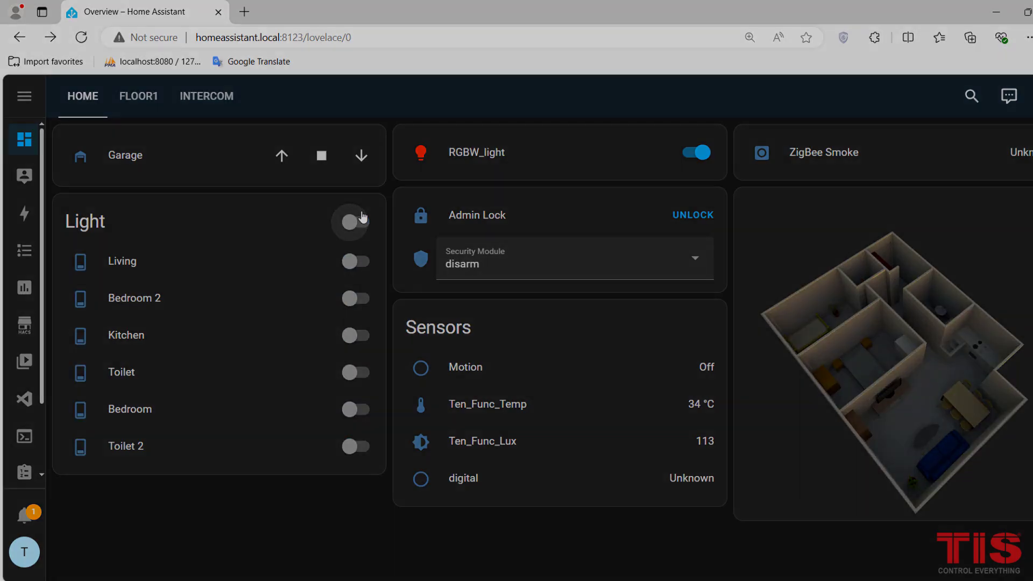